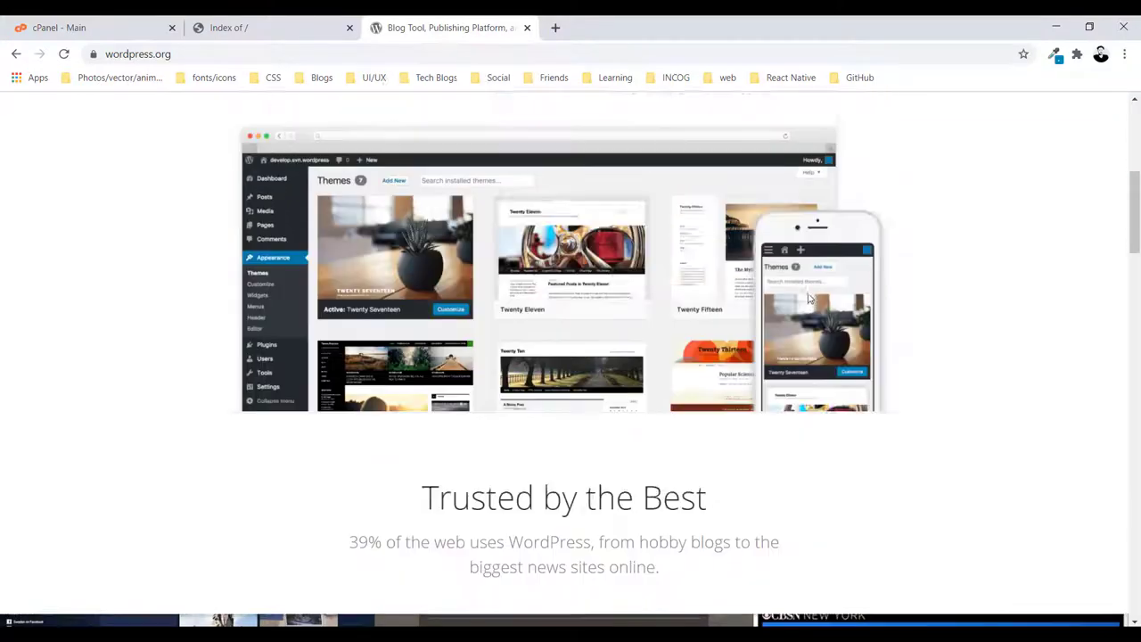
Download wordpress-5.5.3.zip from WordPress.org and confirm it landed in Downloads\Compressed
scroll(862, 178, up, 5)
click(857, 166)
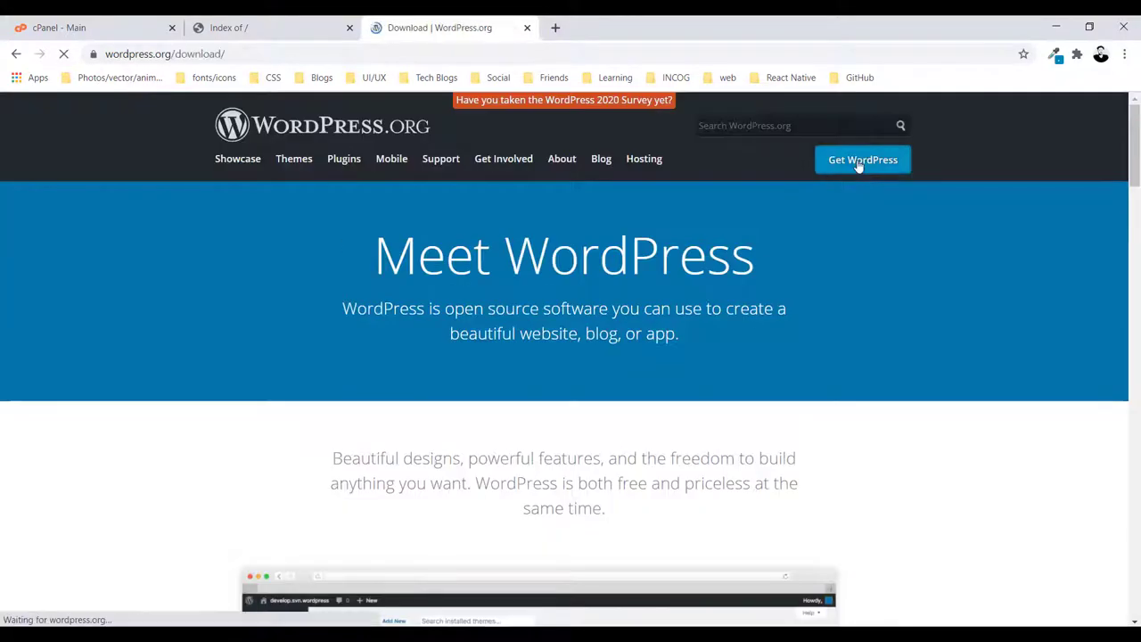
scroll(588, 539, down, 1)
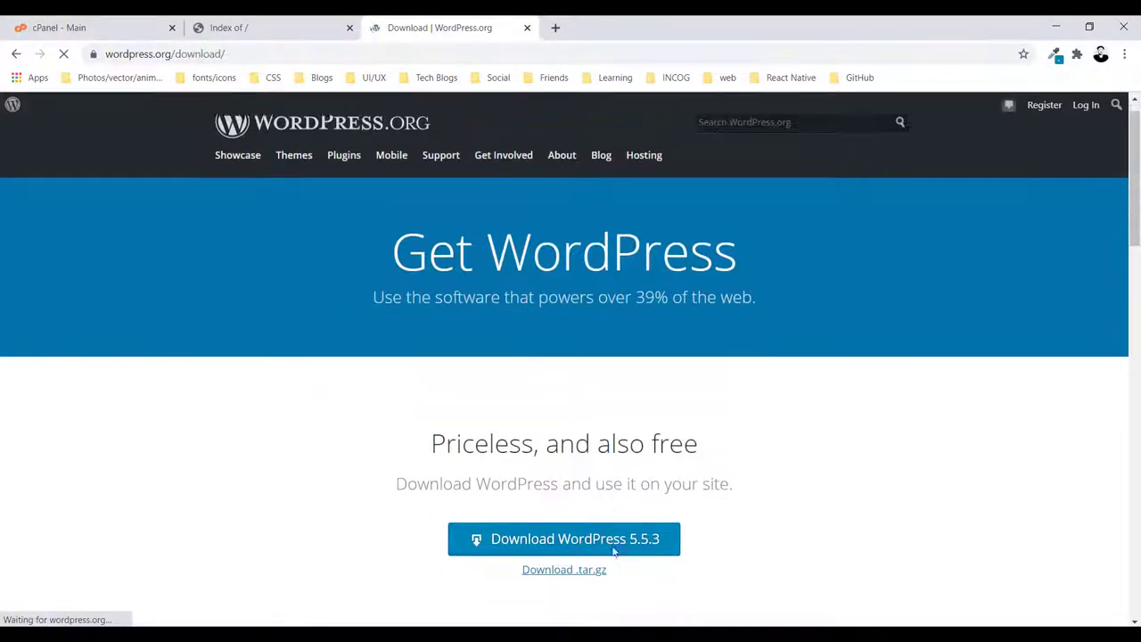
click(550, 491)
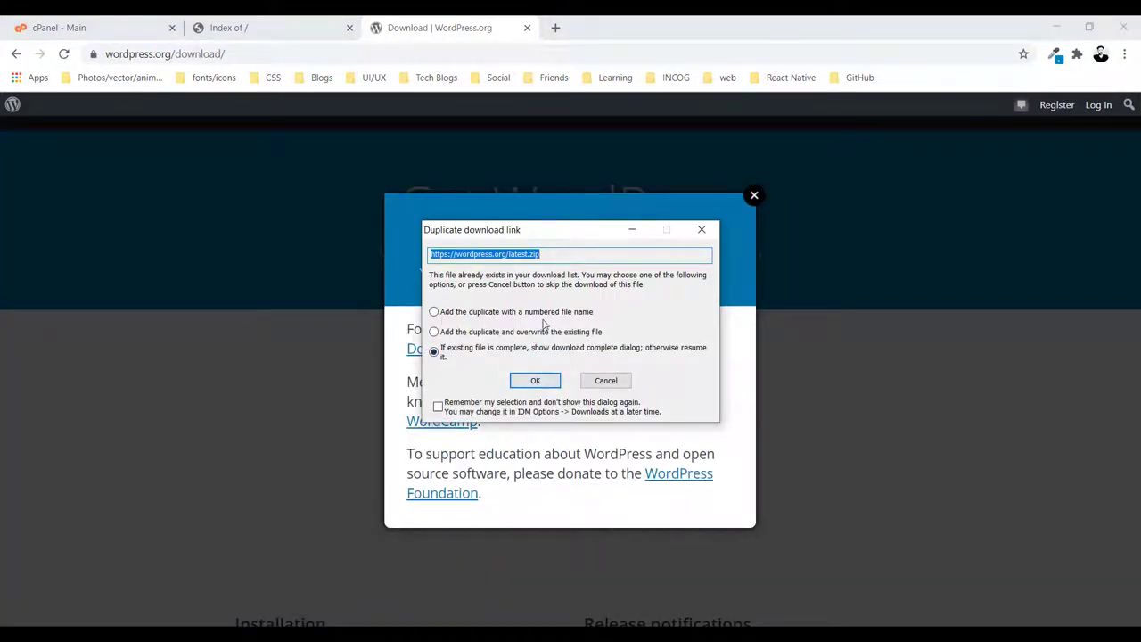
click(537, 383)
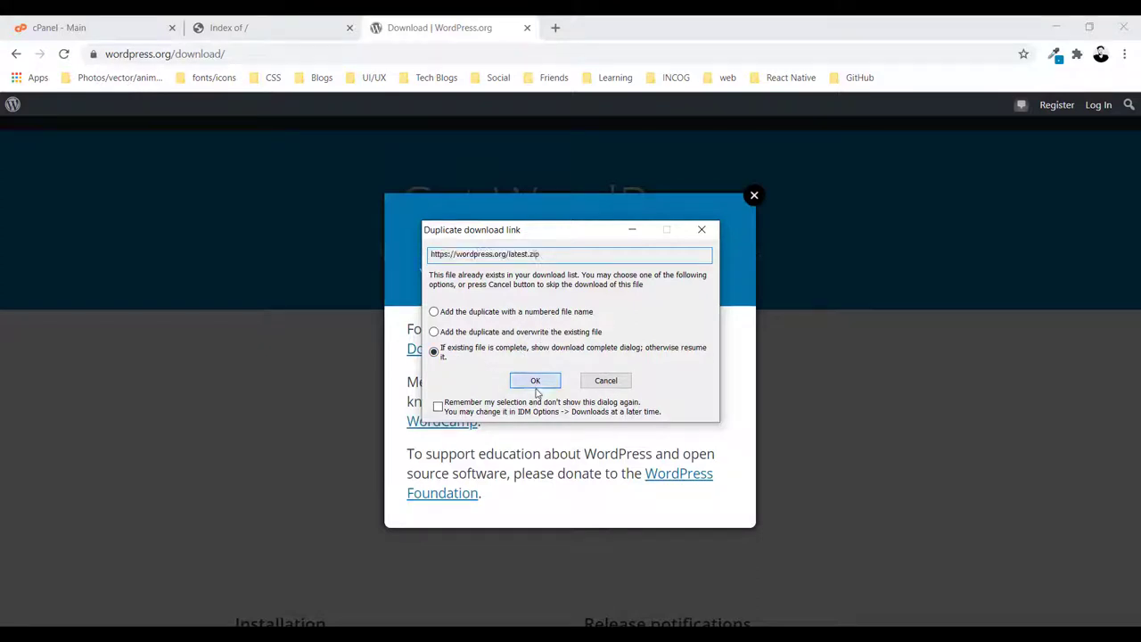
click(603, 373)
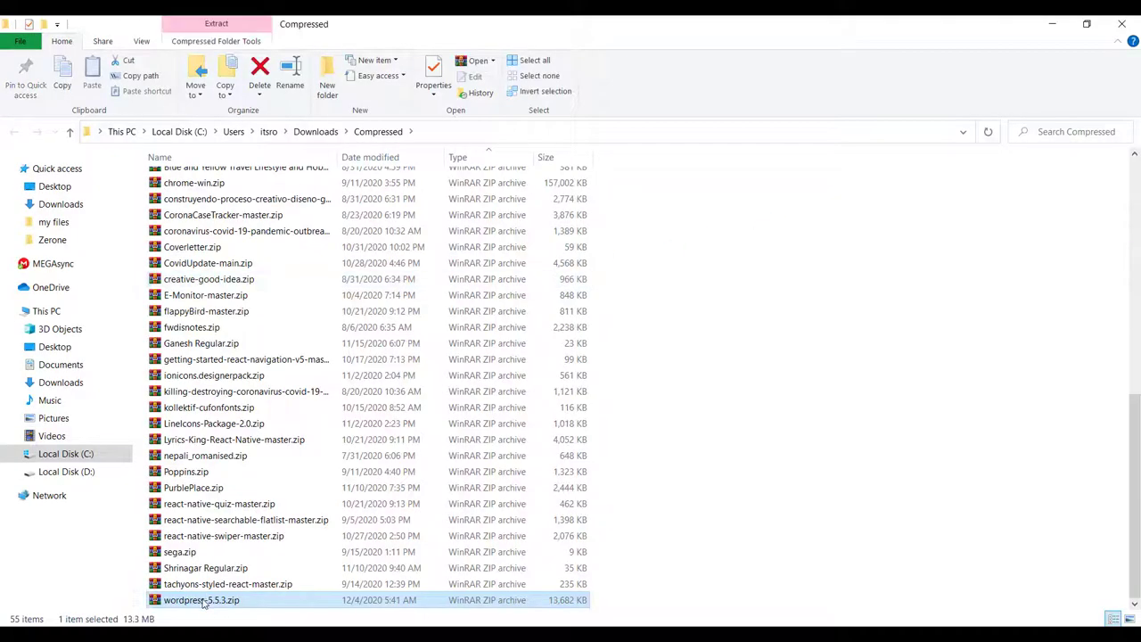
key(alt+Tab)
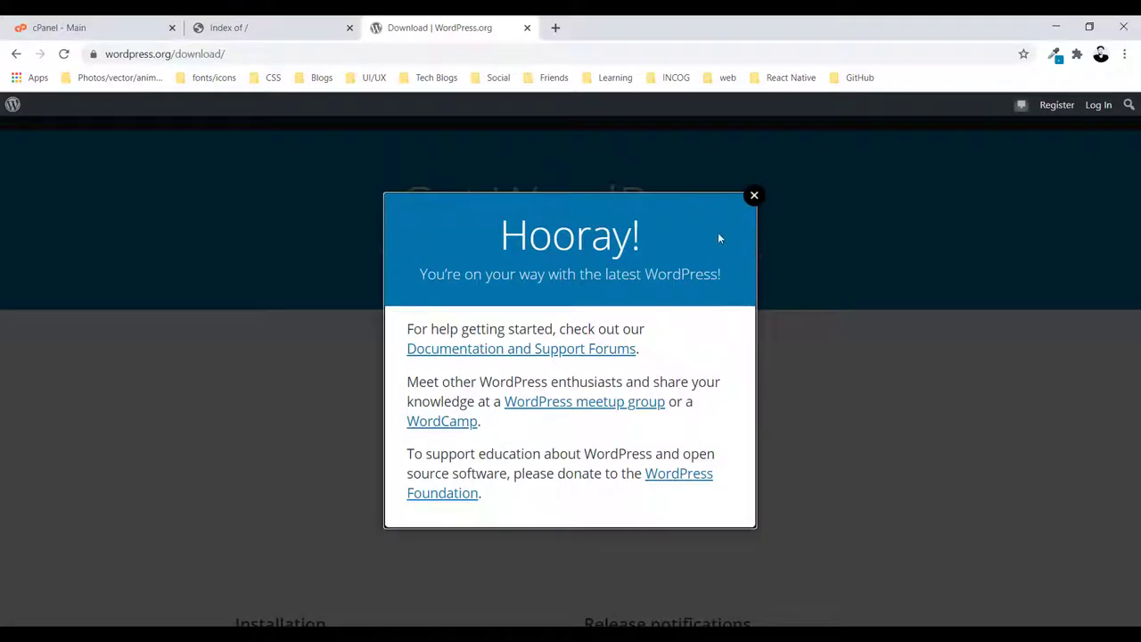
click(754, 197)
Open cPanel File Manager and go into the public_html folder
click(526, 28)
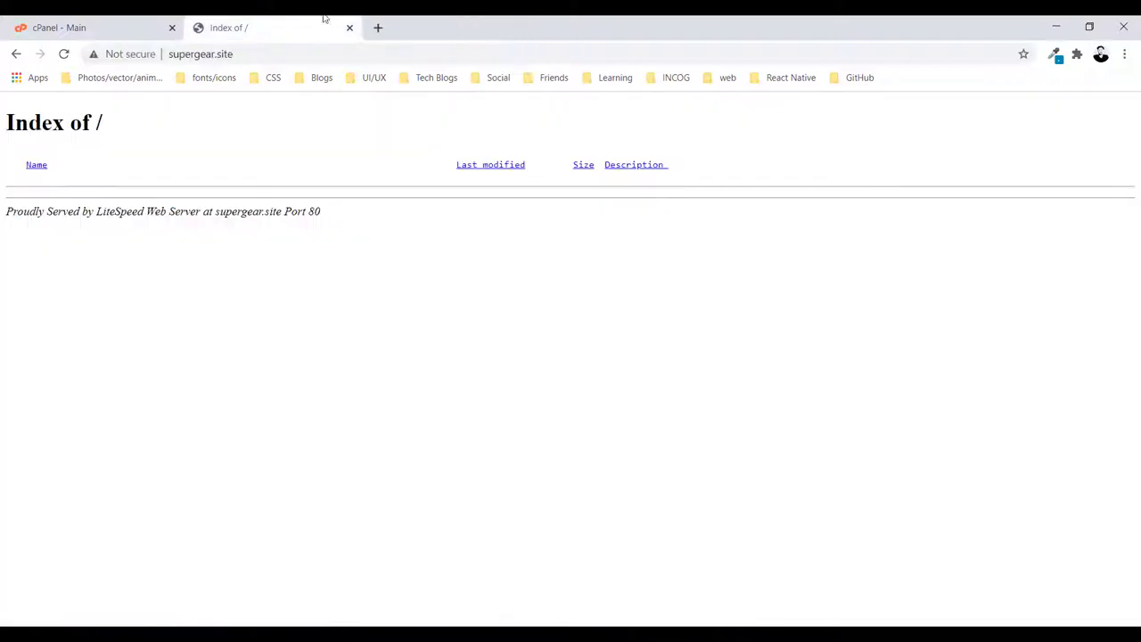
click(46, 21)
scroll(331, 437, down, 5)
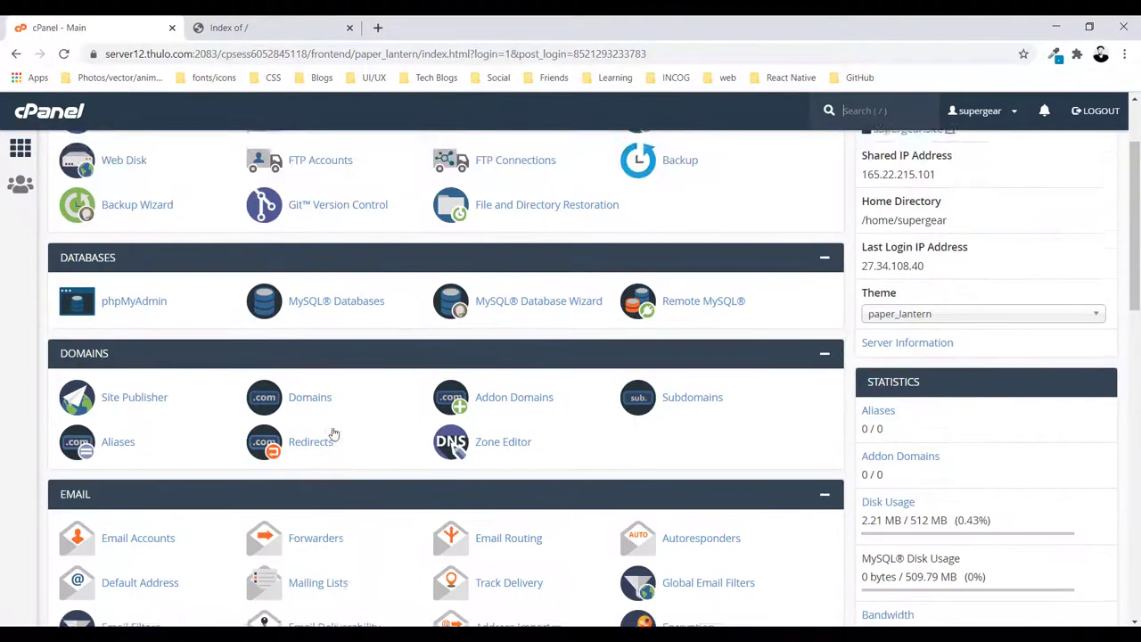
scroll(305, 440, up, 5)
click(107, 247)
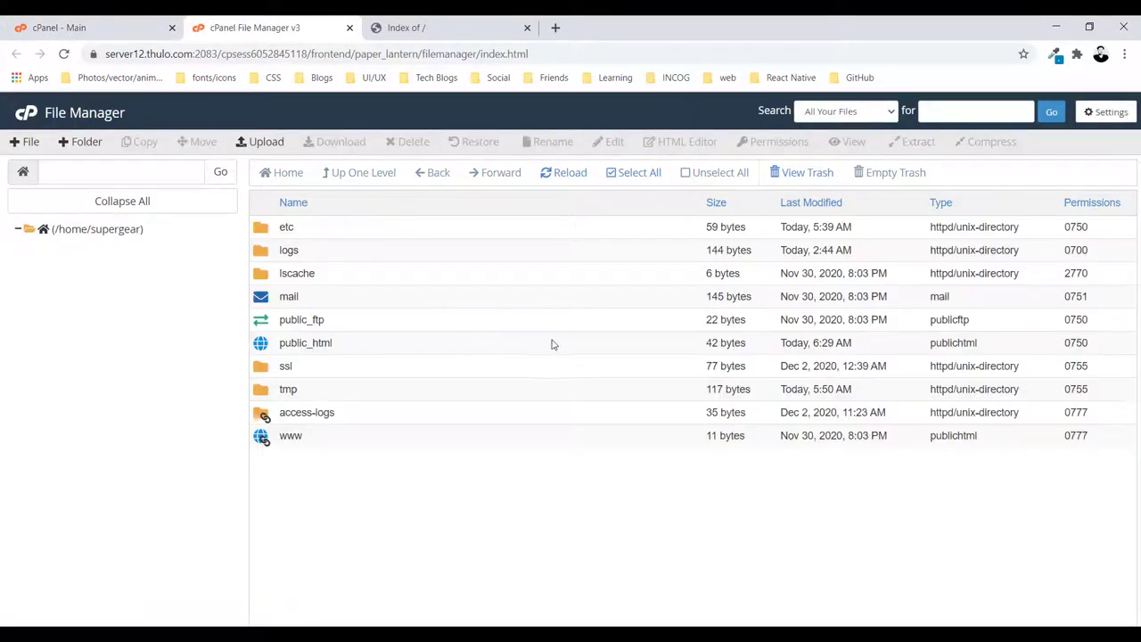
double_click(277, 344)
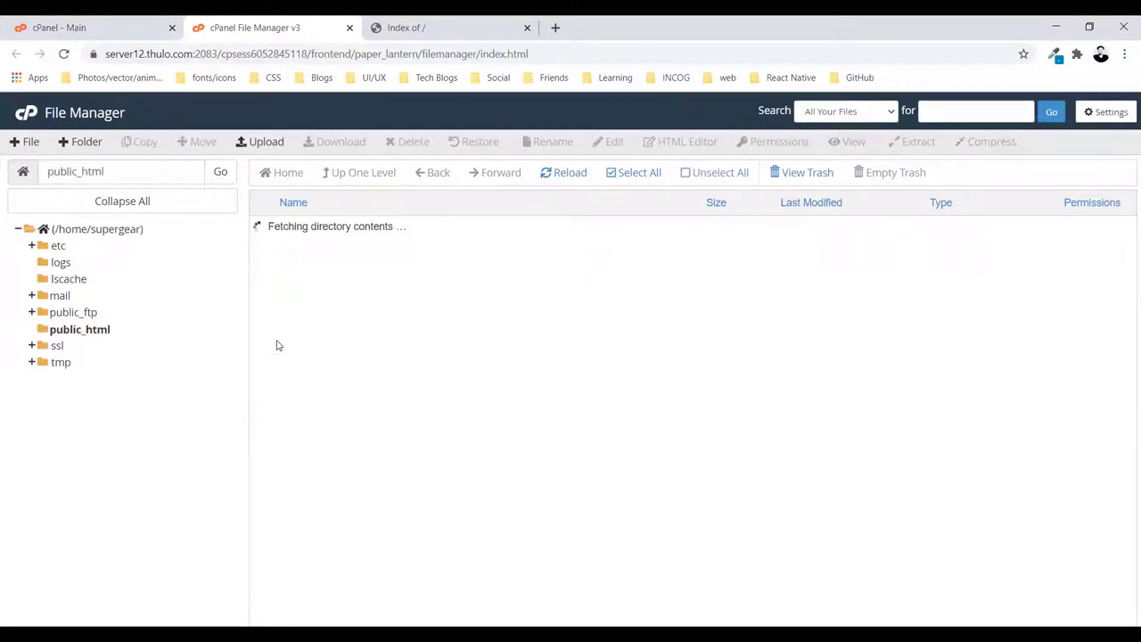
Upload wordpress-5.5.3.zip (13.36 MB) into public_html and return to the listing
click(253, 141)
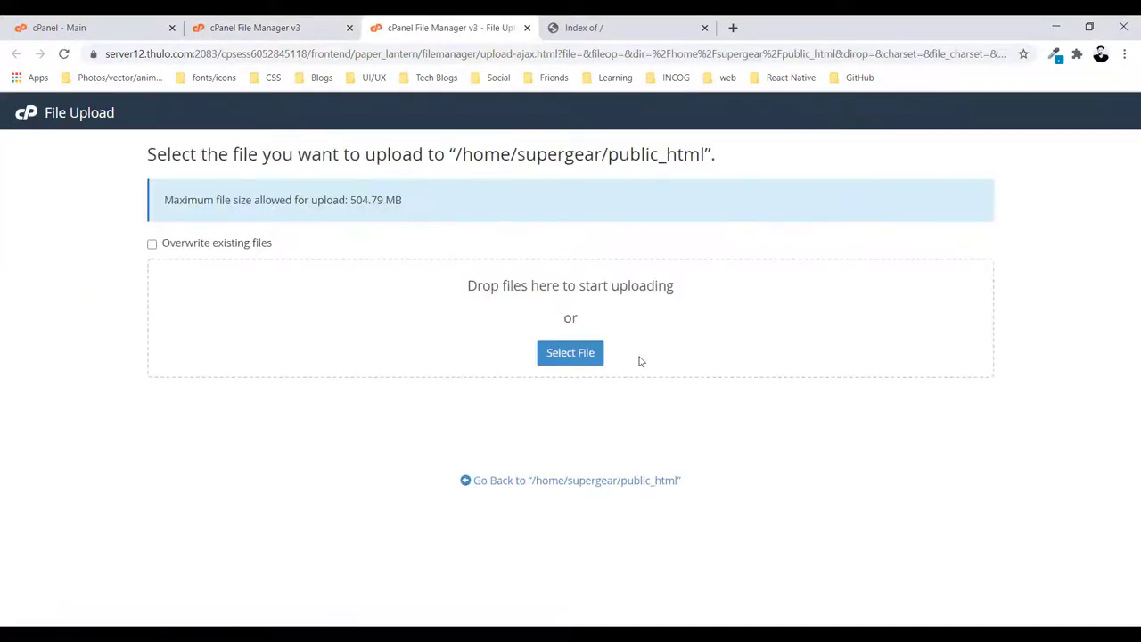
key(alt+Tab)
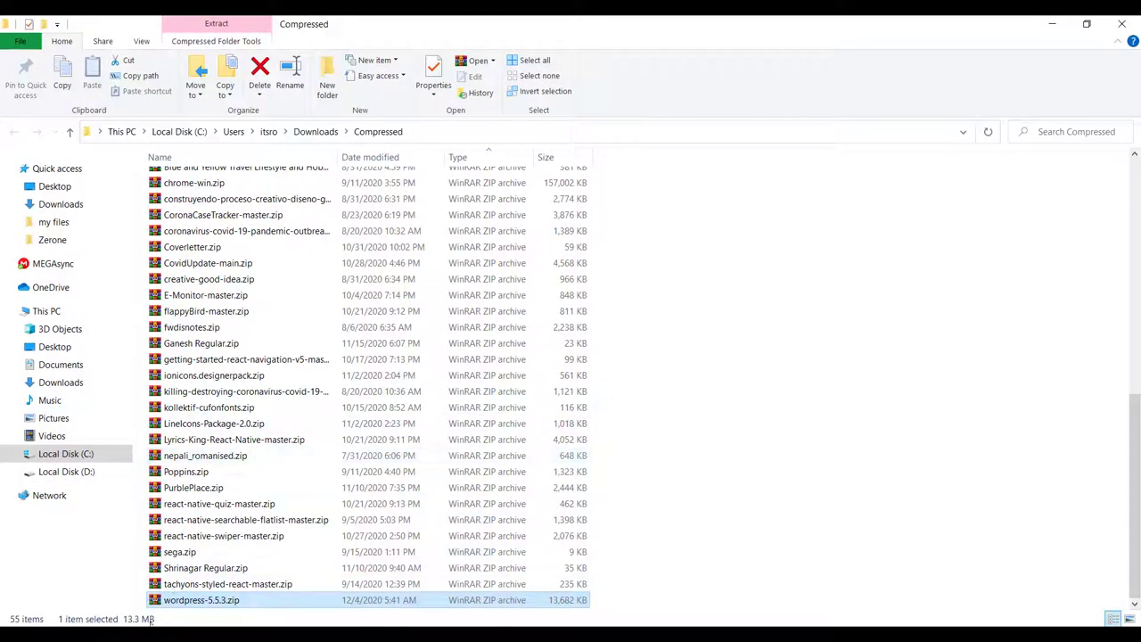
drag(165, 606, 499, 271)
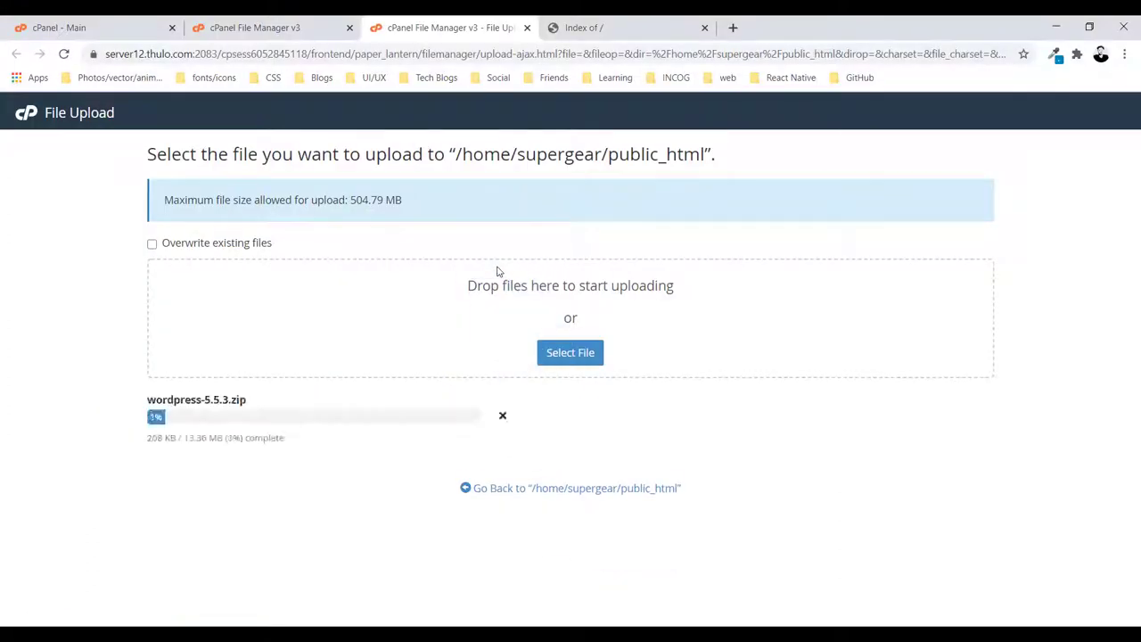
click(562, 488)
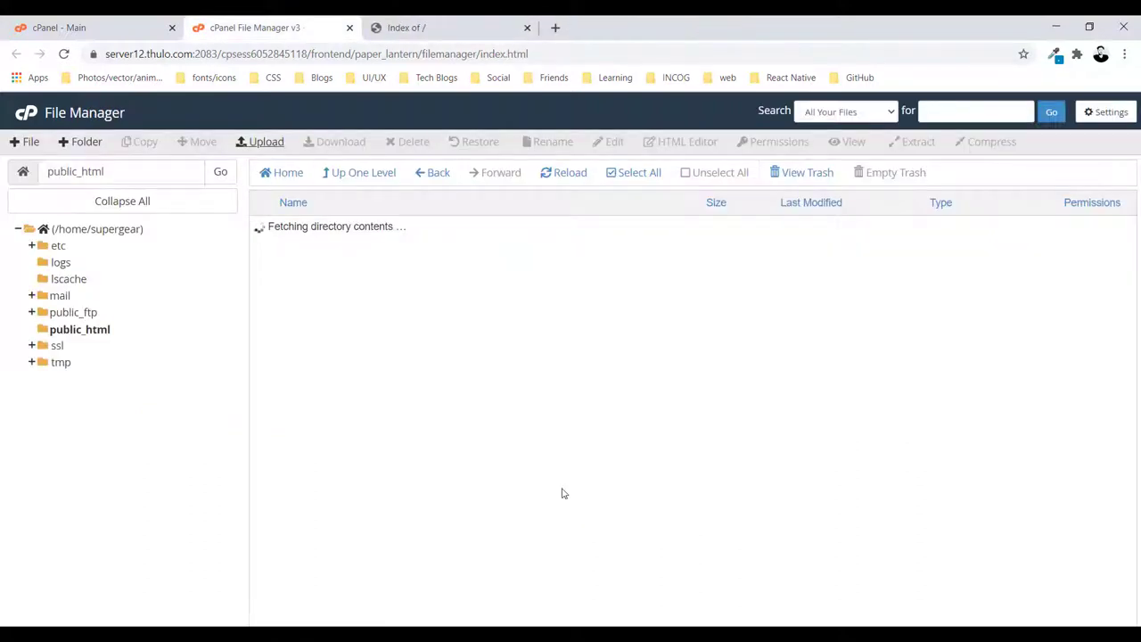
Extract wordpress-5.5.3.zip into public_html
click(279, 228)
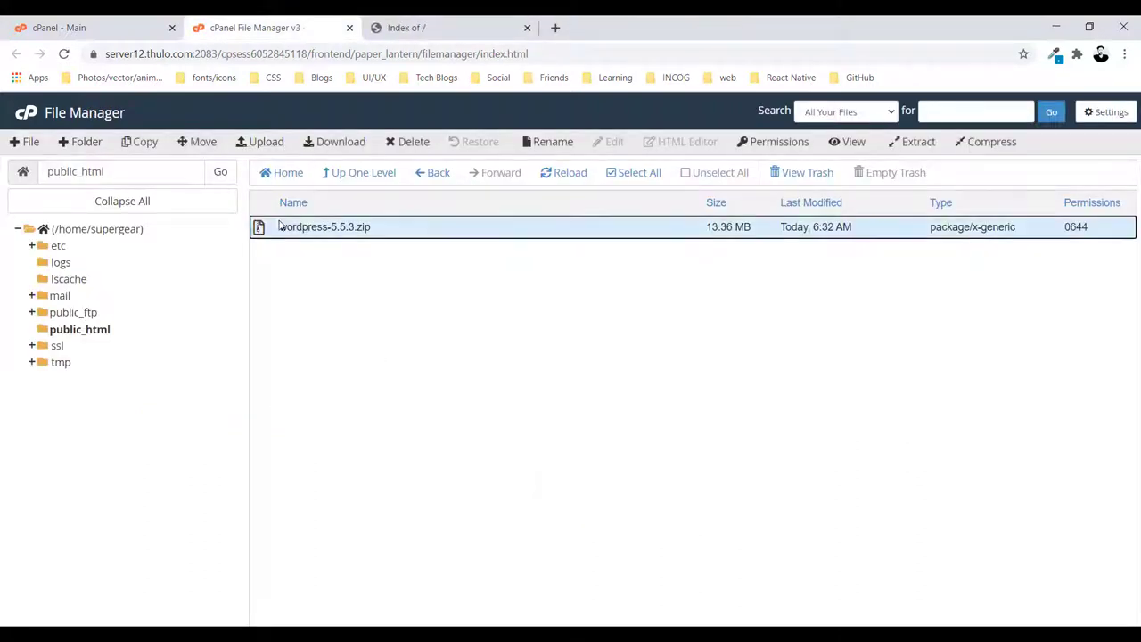
right_click(283, 228)
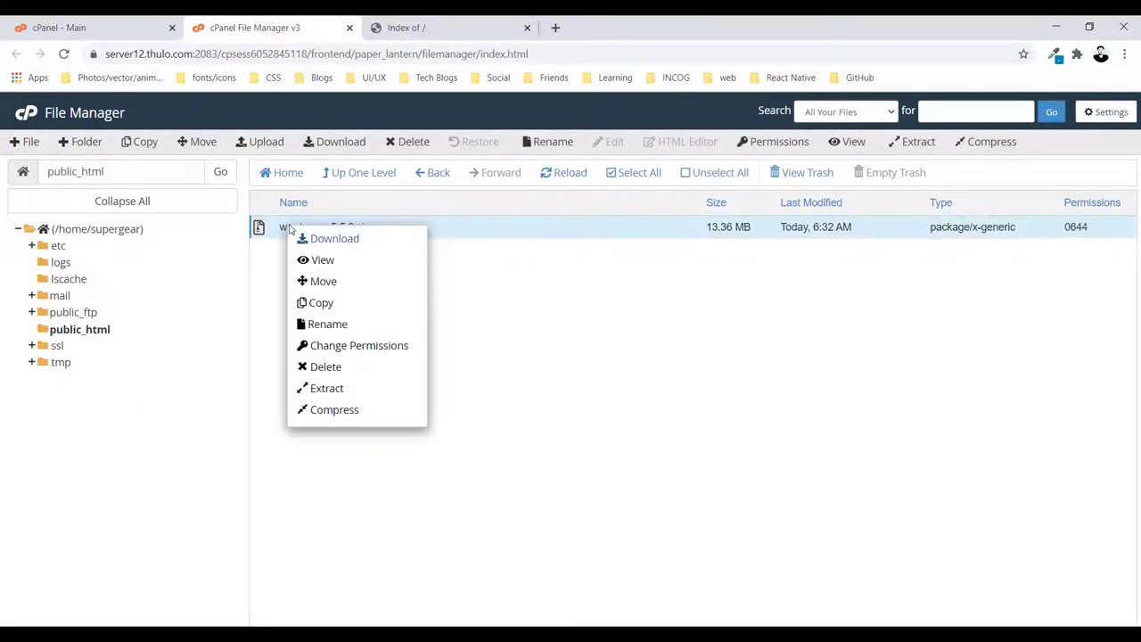
click(322, 389)
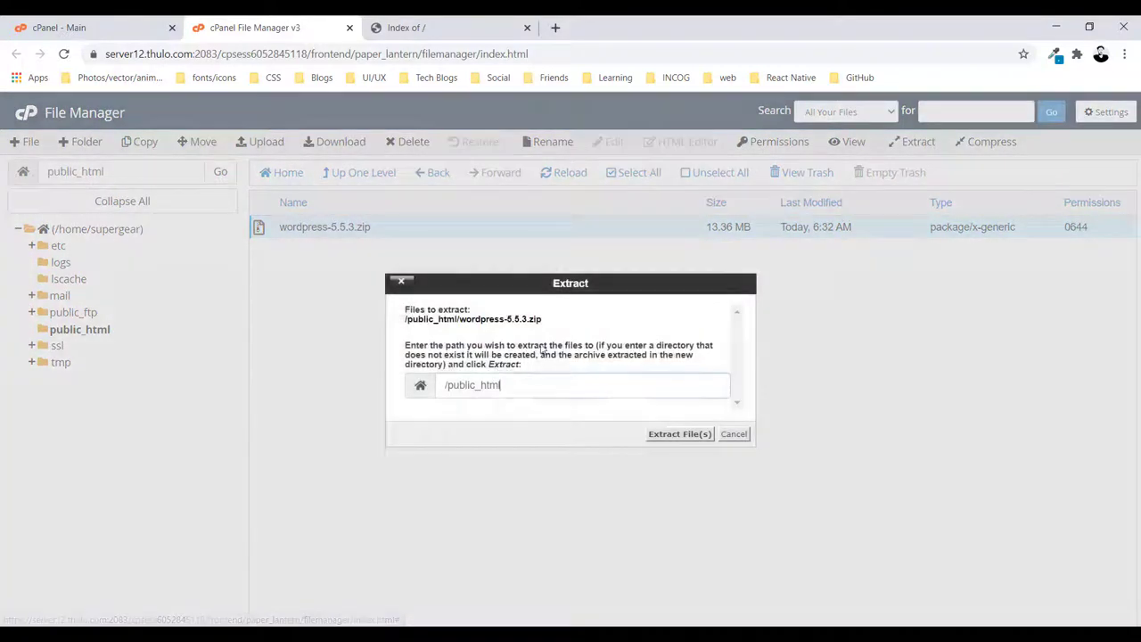
click(673, 436)
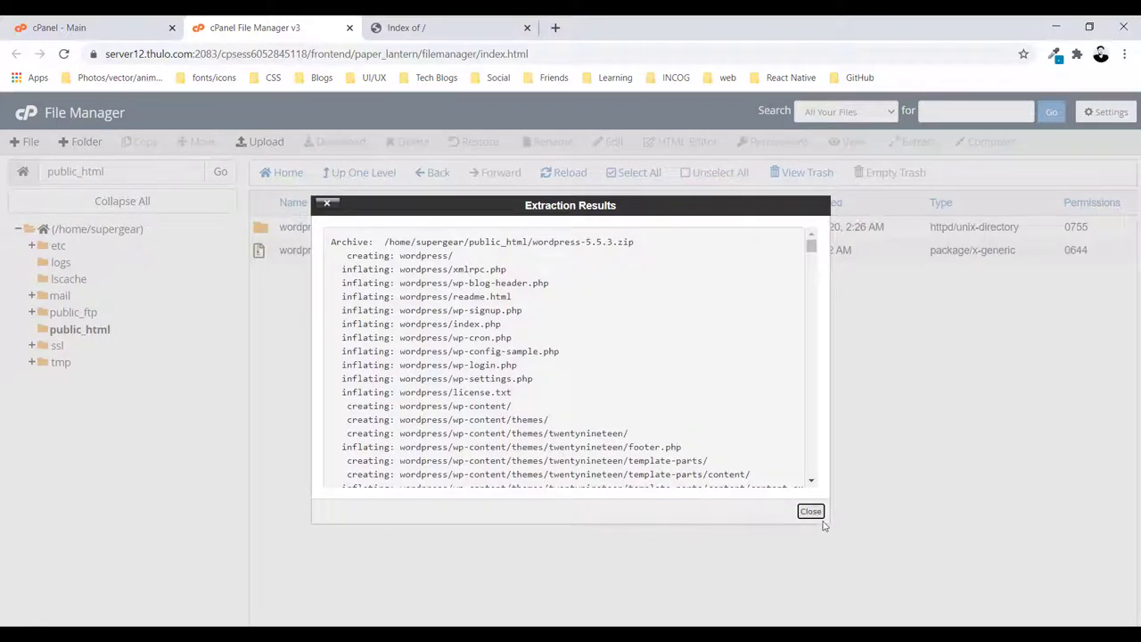
click(811, 512)
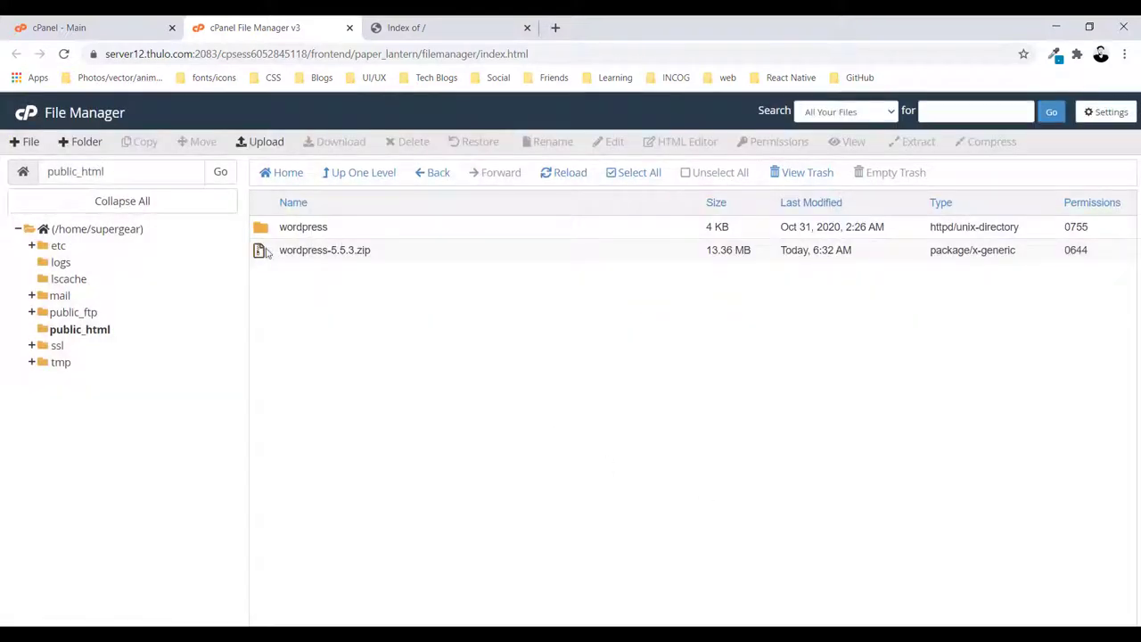
Permanently delete the zip, skipping the trash, and open the extracted wordpress folder
click(266, 253)
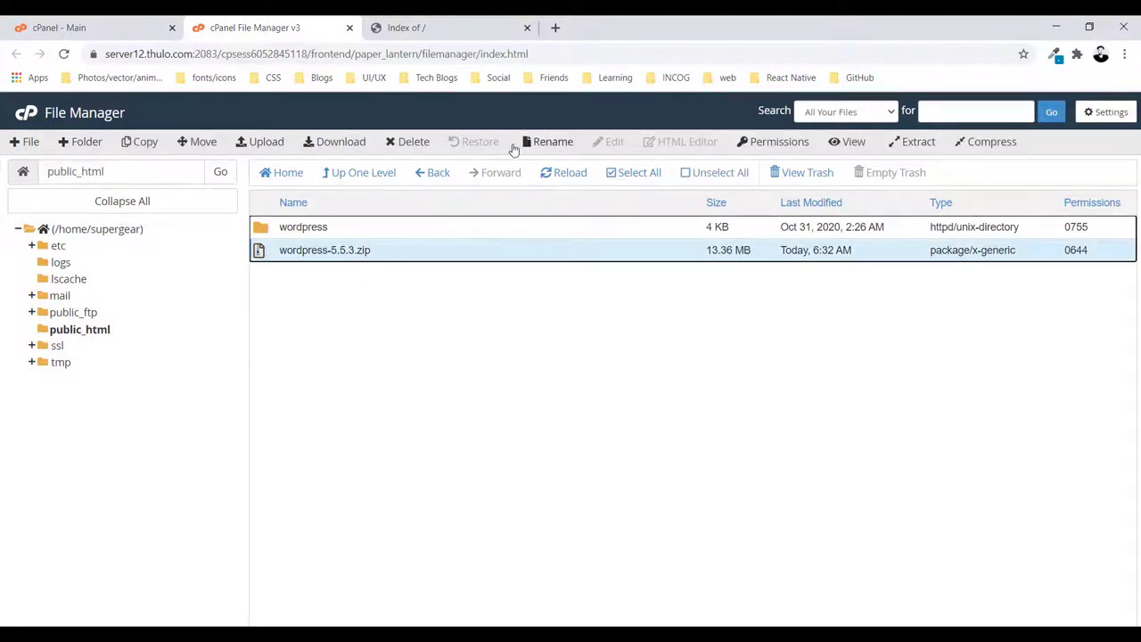
click(406, 144)
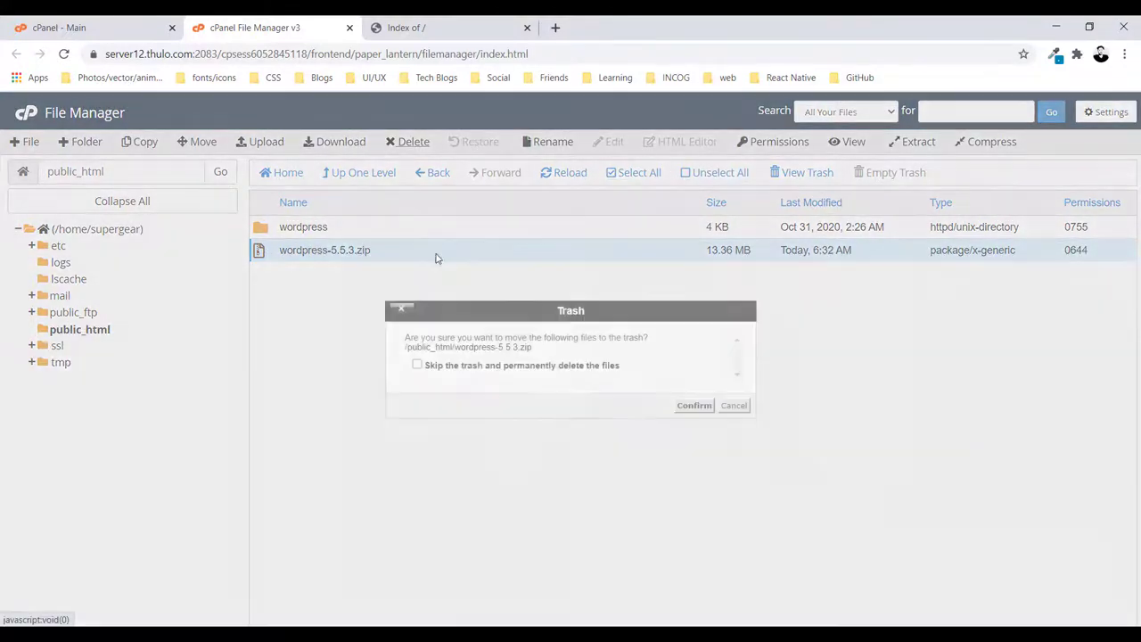
click(602, 369)
click(690, 405)
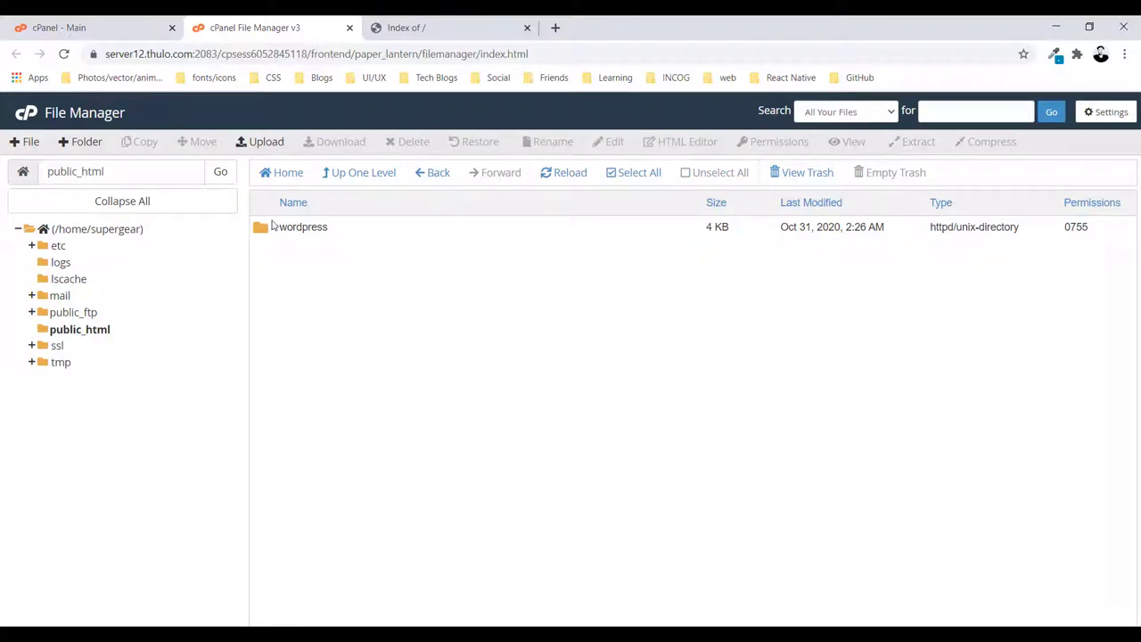
double_click(276, 227)
Select every file and folder inside the wordpress folder
click(302, 237)
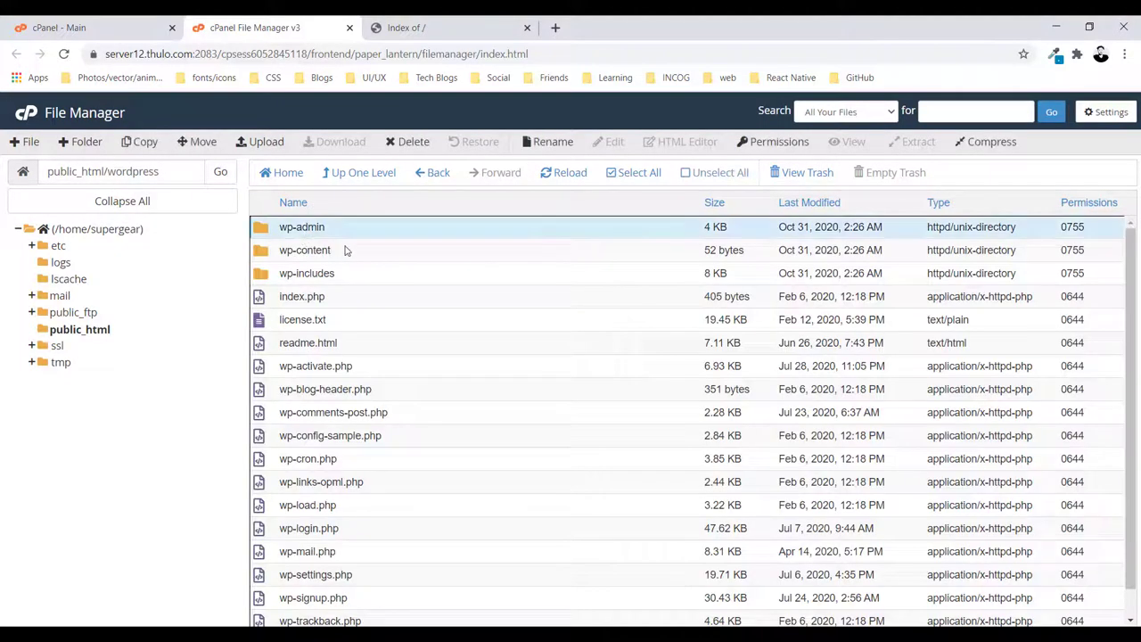
scroll(399, 307, down, 1)
drag(304, 615, 374, 218)
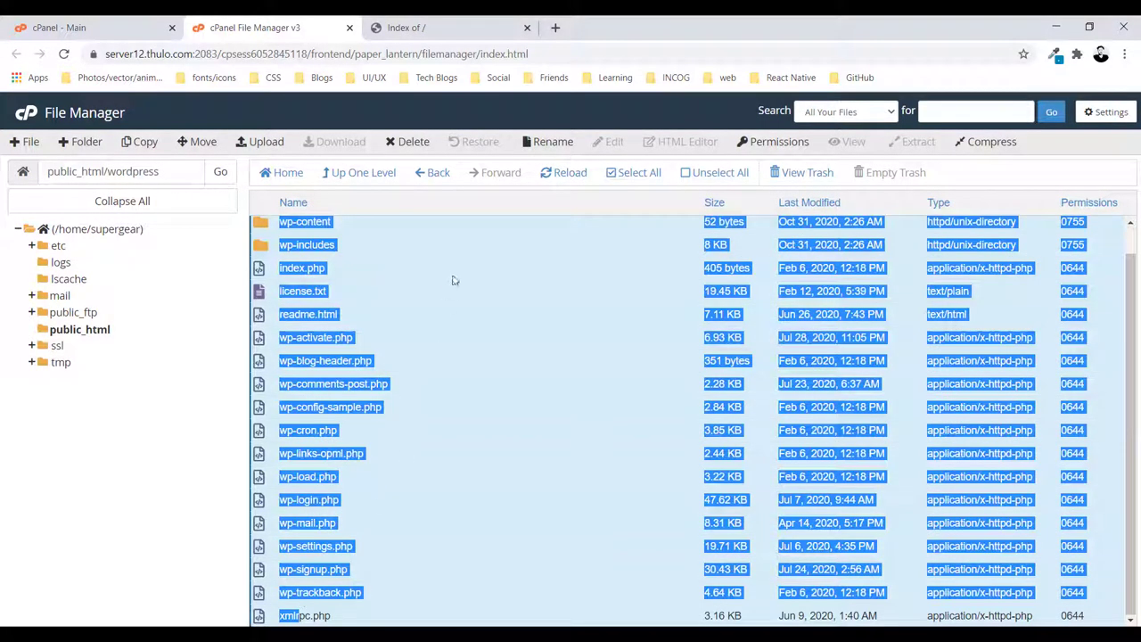
scroll(413, 473, up, 1)
scroll(386, 447, down, 1)
drag(398, 438, 637, 174)
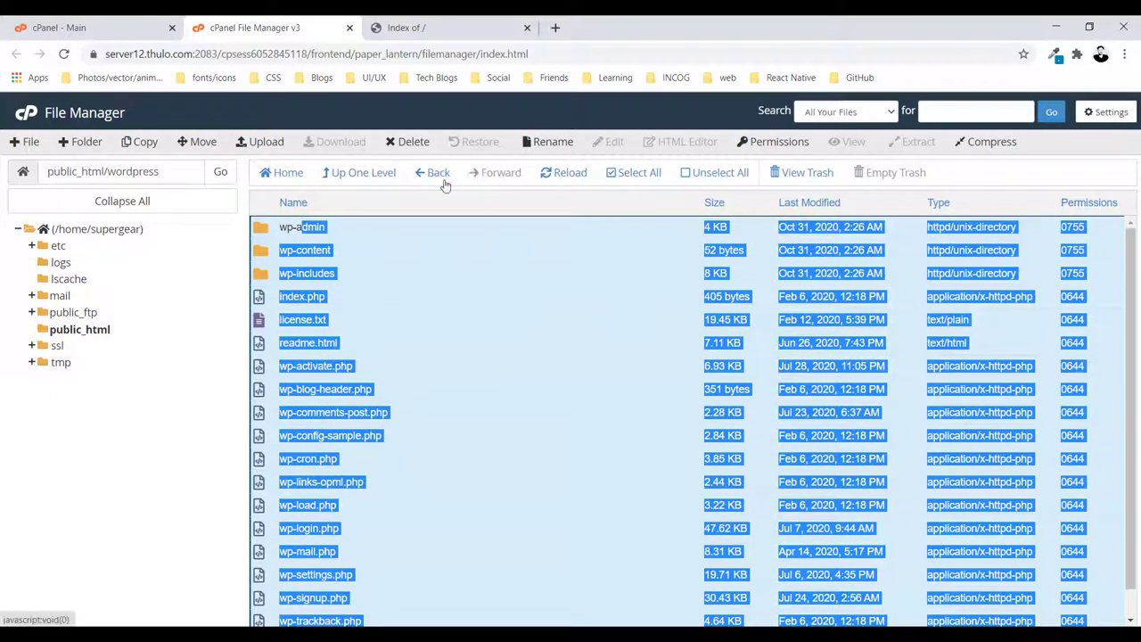
Move the selected files to /public_html/ by removing 'wordpress' from the destination path
click(189, 144)
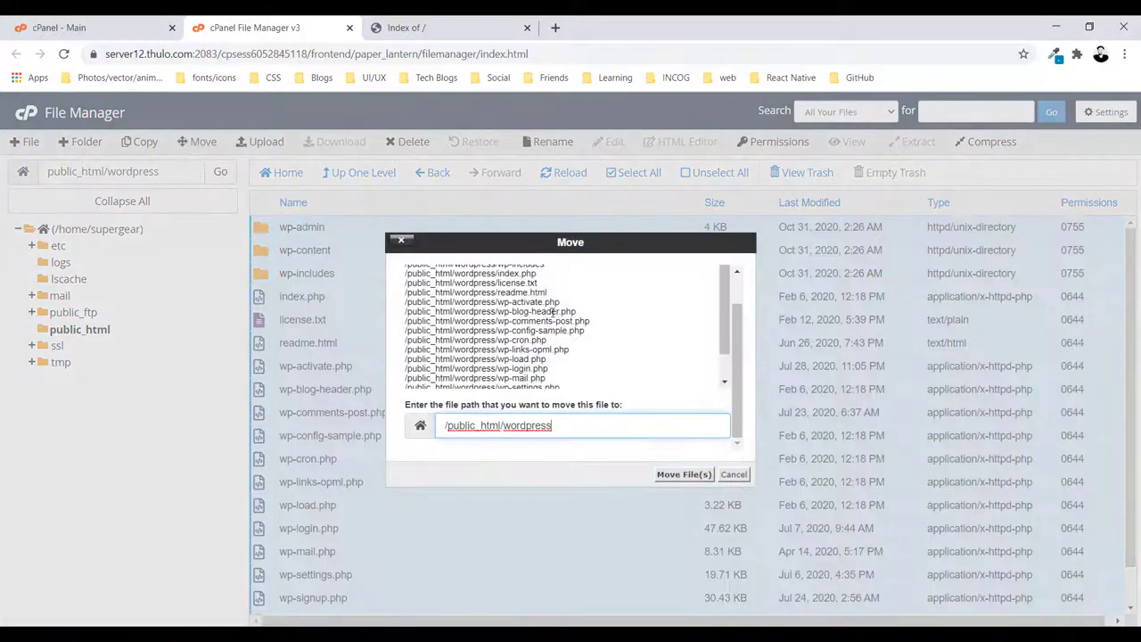
drag(545, 419, 598, 413)
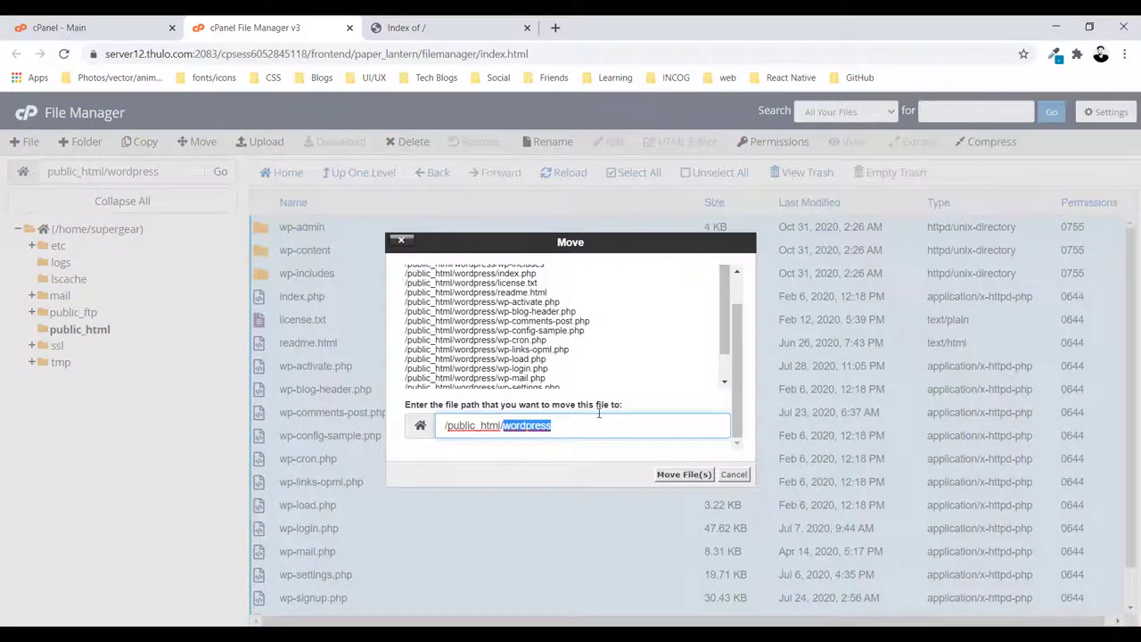
key(BackSpace)
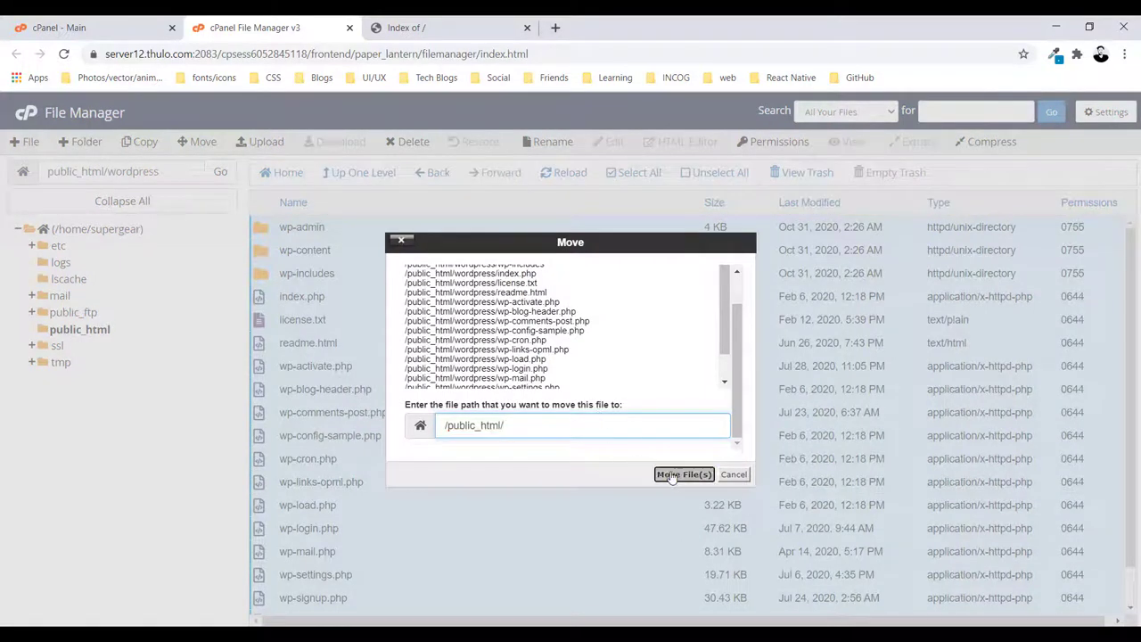
click(683, 473)
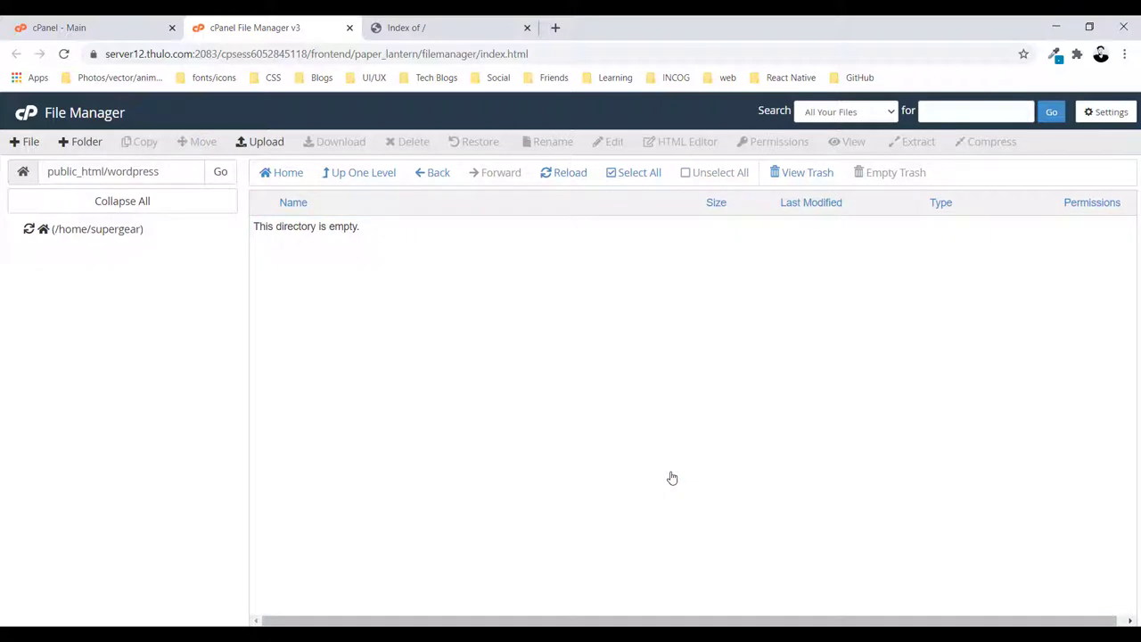
Check that the wordpress folder in public_html is now empty
click(366, 173)
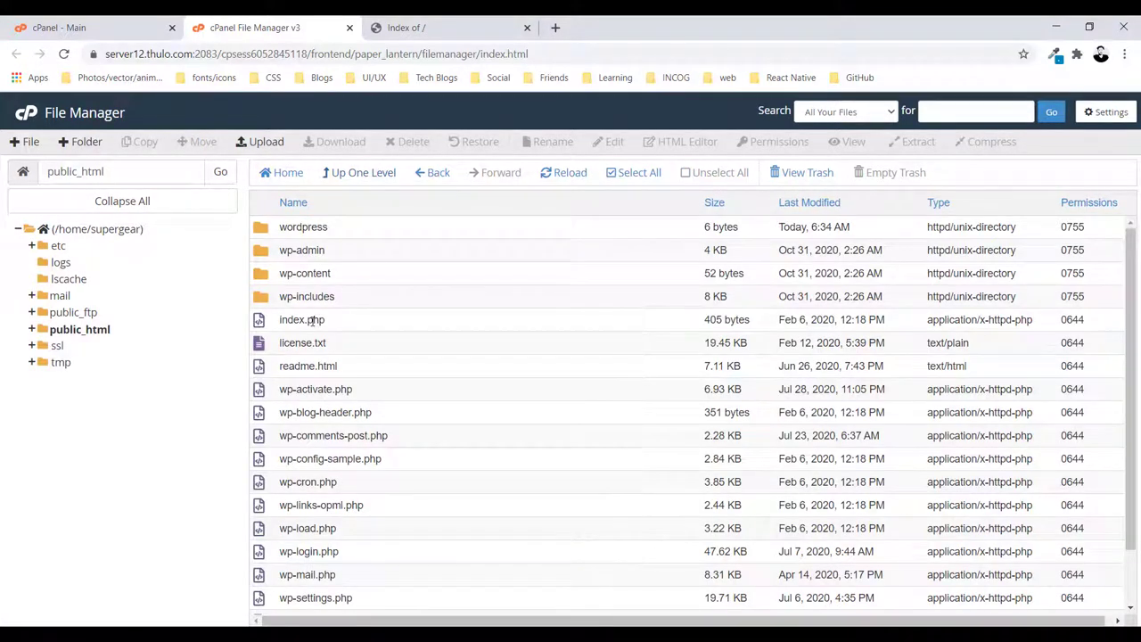
double_click(304, 228)
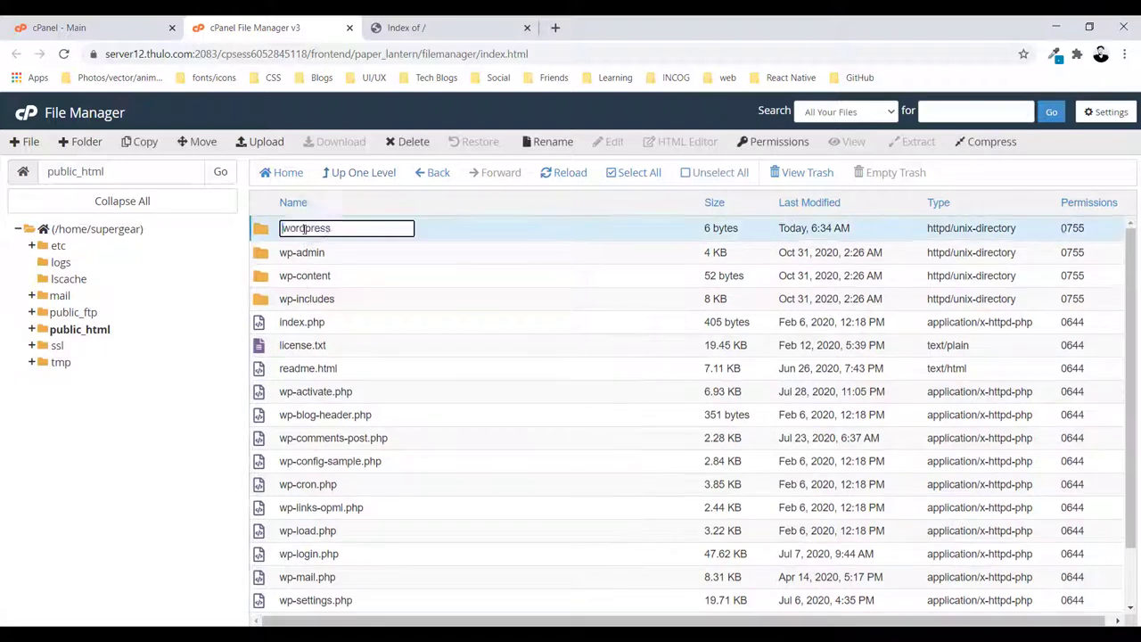
click(264, 237)
double_click(264, 237)
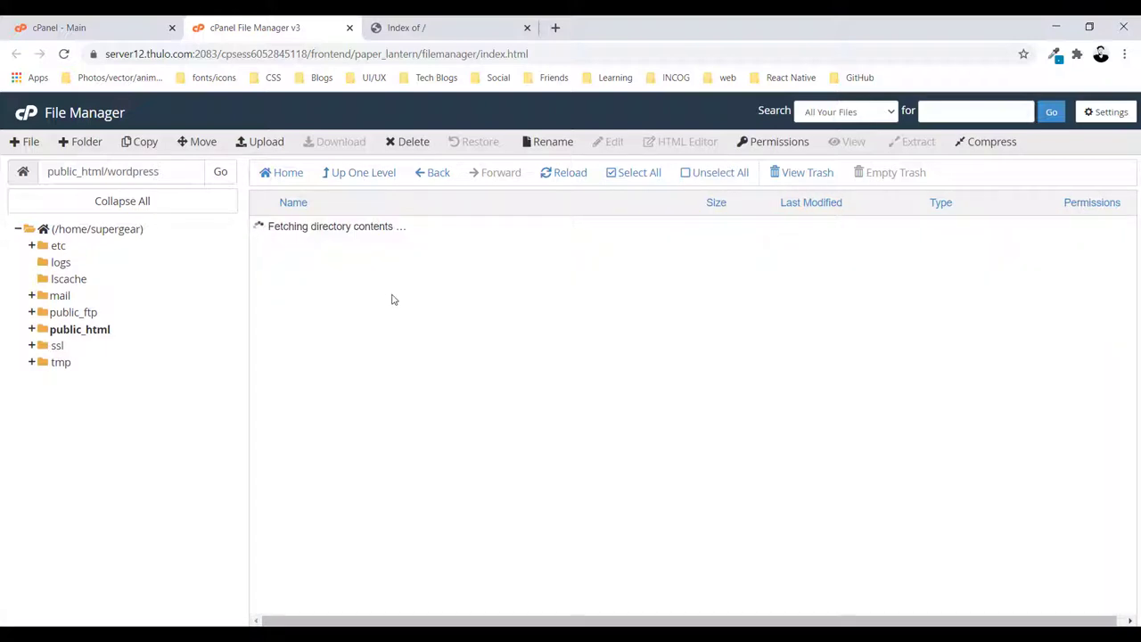
click(353, 177)
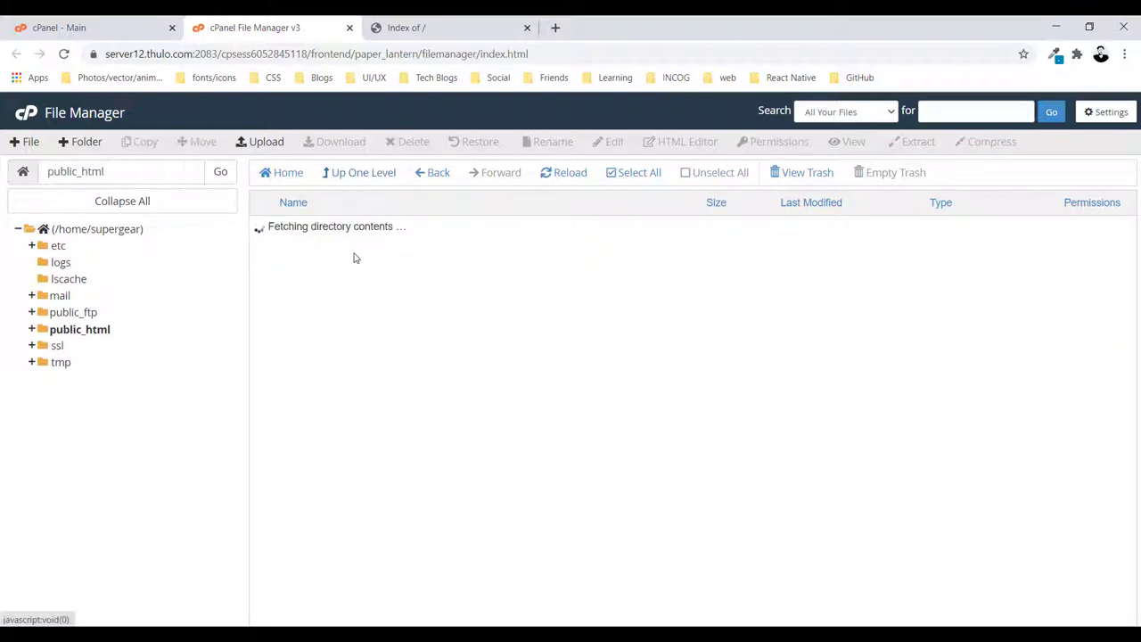
Permanently delete the empty wordpress folder, skipping the trash
click(348, 228)
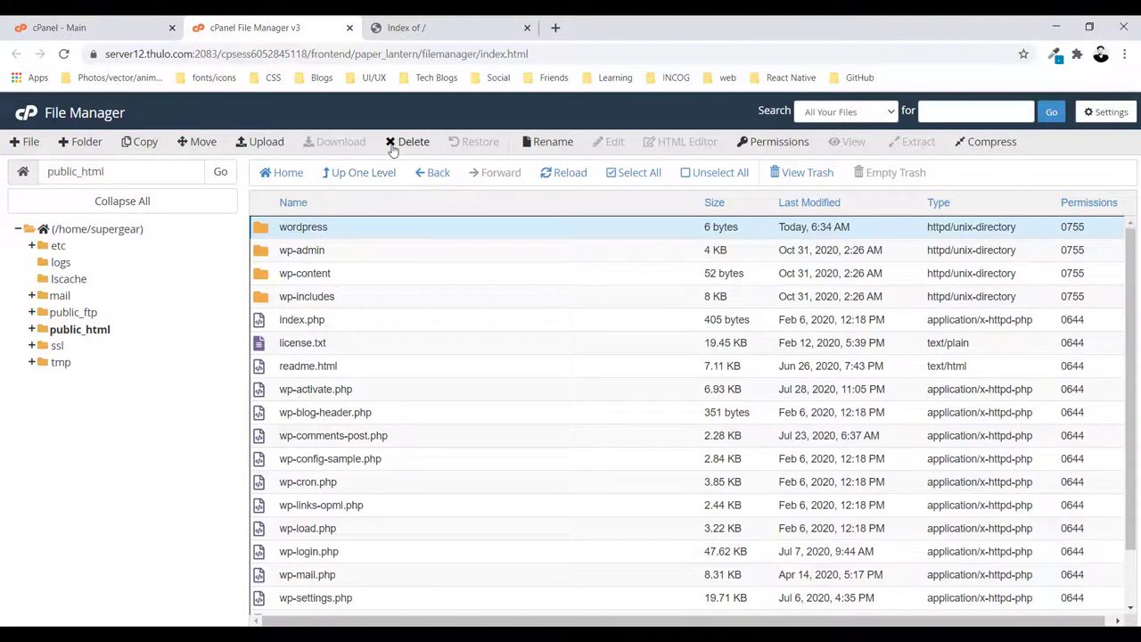
click(405, 143)
click(567, 365)
click(695, 405)
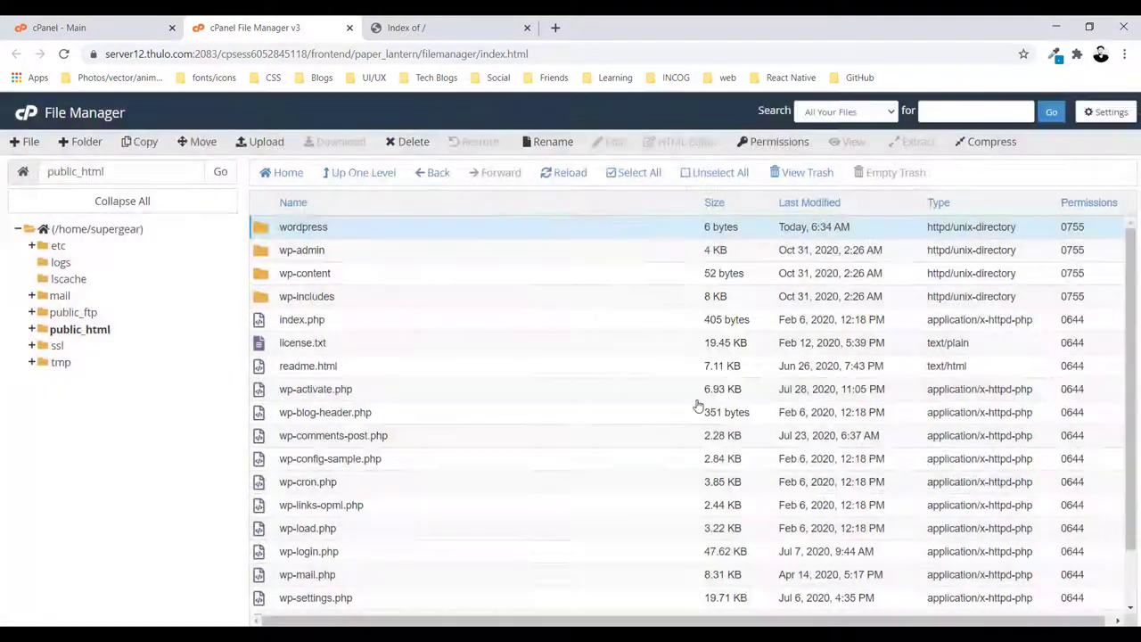
Reload supergear.site to show the WordPress setup language page, then return to cPanel - Main
scroll(428, 354, down, 1)
scroll(428, 354, up, 1)
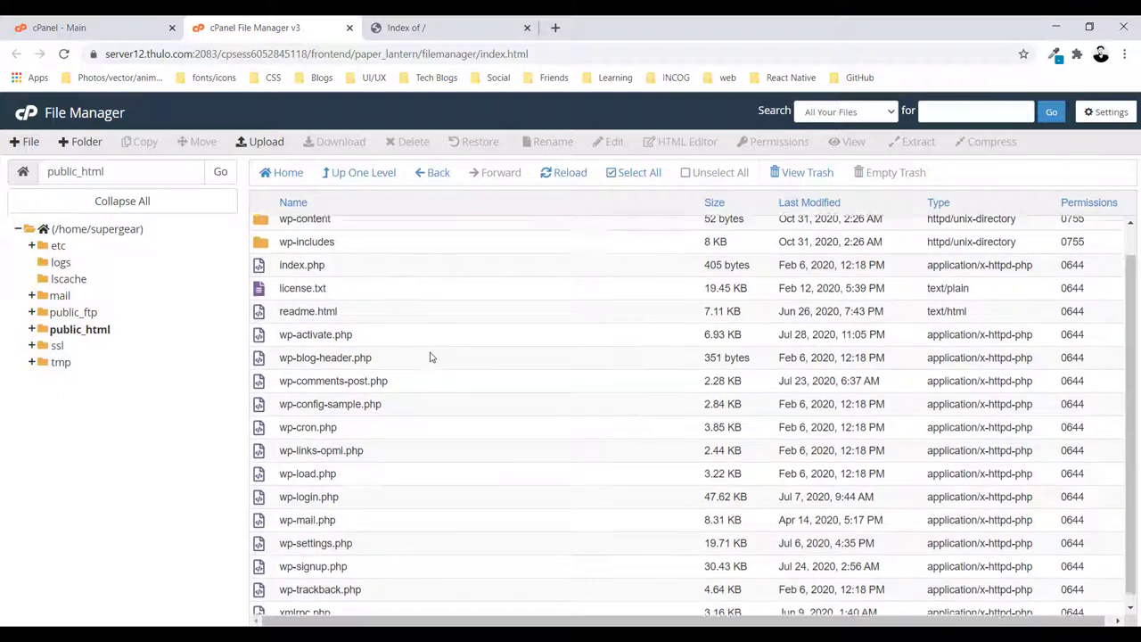
click(445, 28)
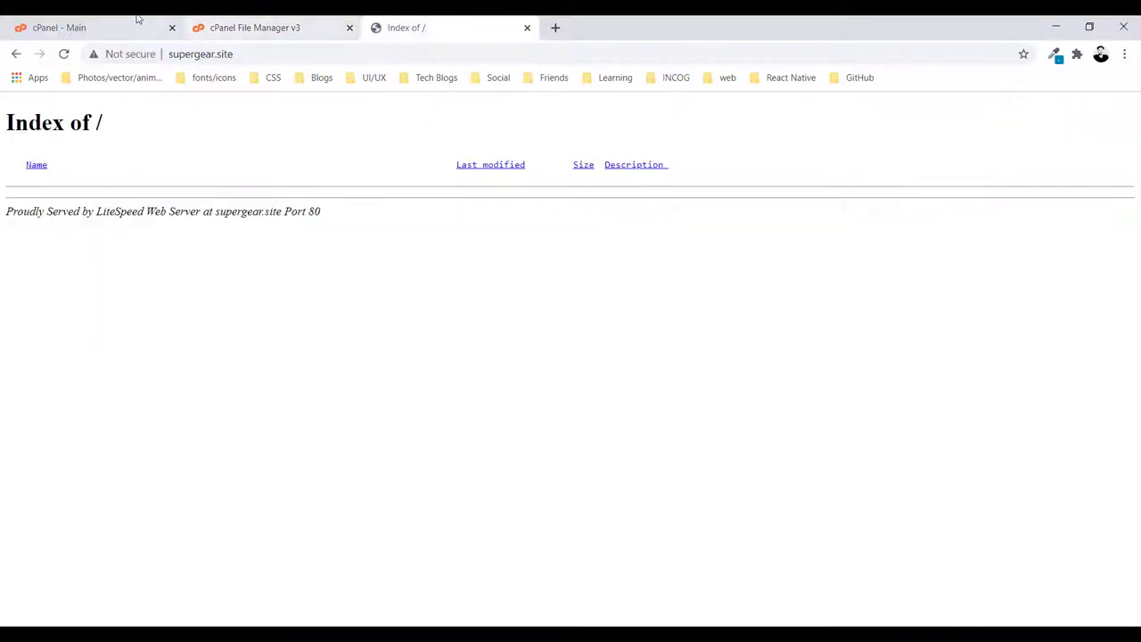
click(261, 56)
key(Return)
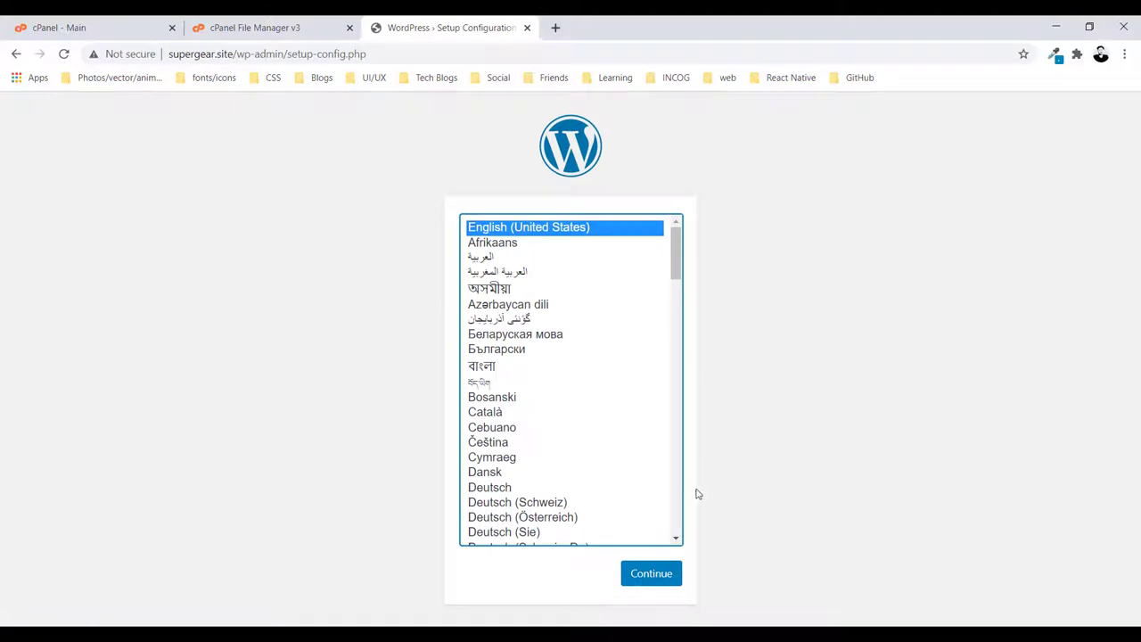
scroll(571, 451, down, 3)
scroll(580, 461, up, 3)
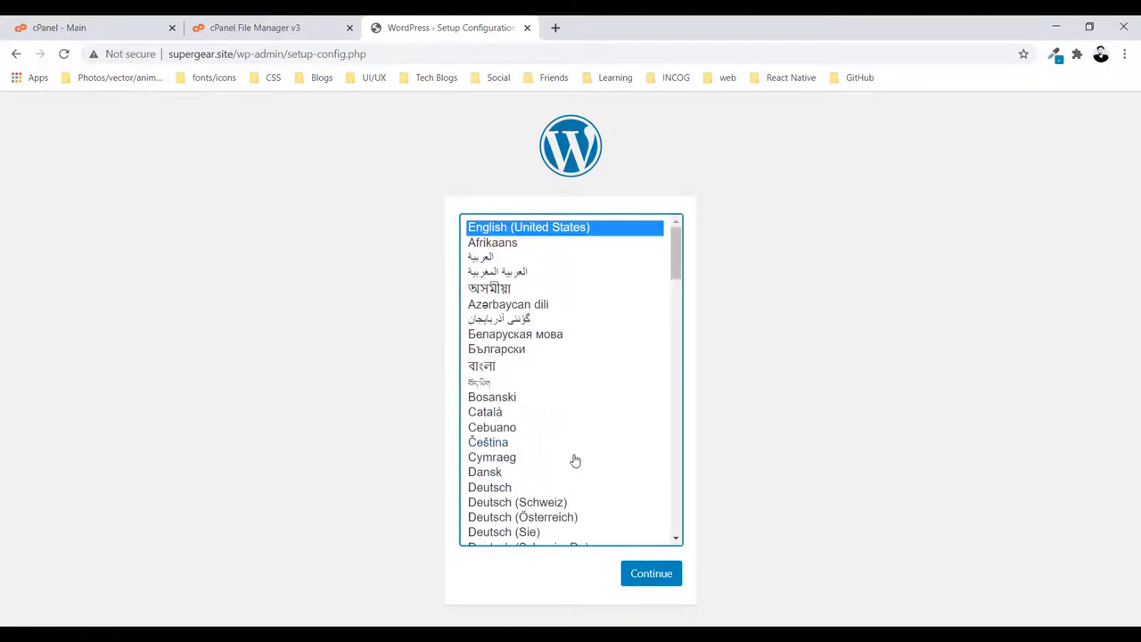
click(271, 386)
click(110, 20)
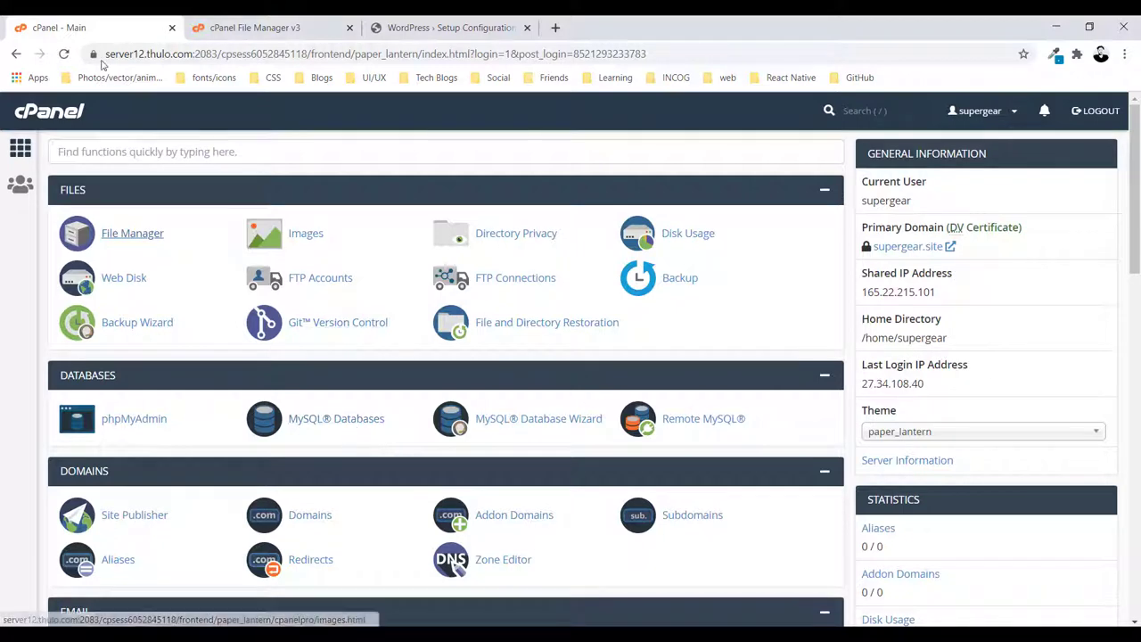
Create the MySQL database 'dbsite', producing supergea_dbsite
click(320, 427)
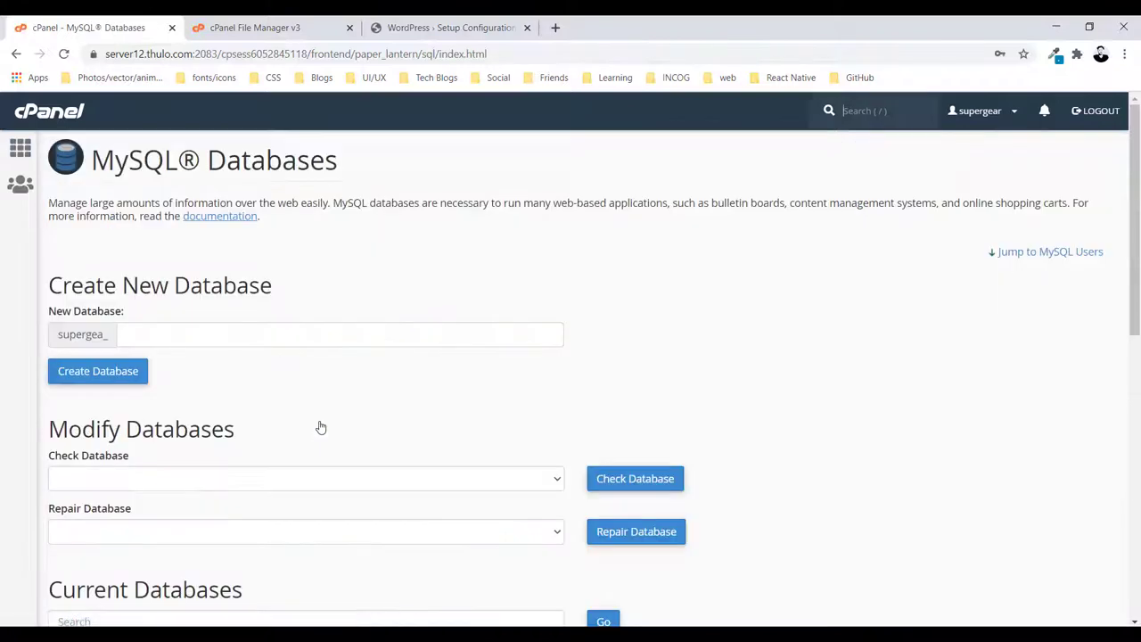
click(193, 336)
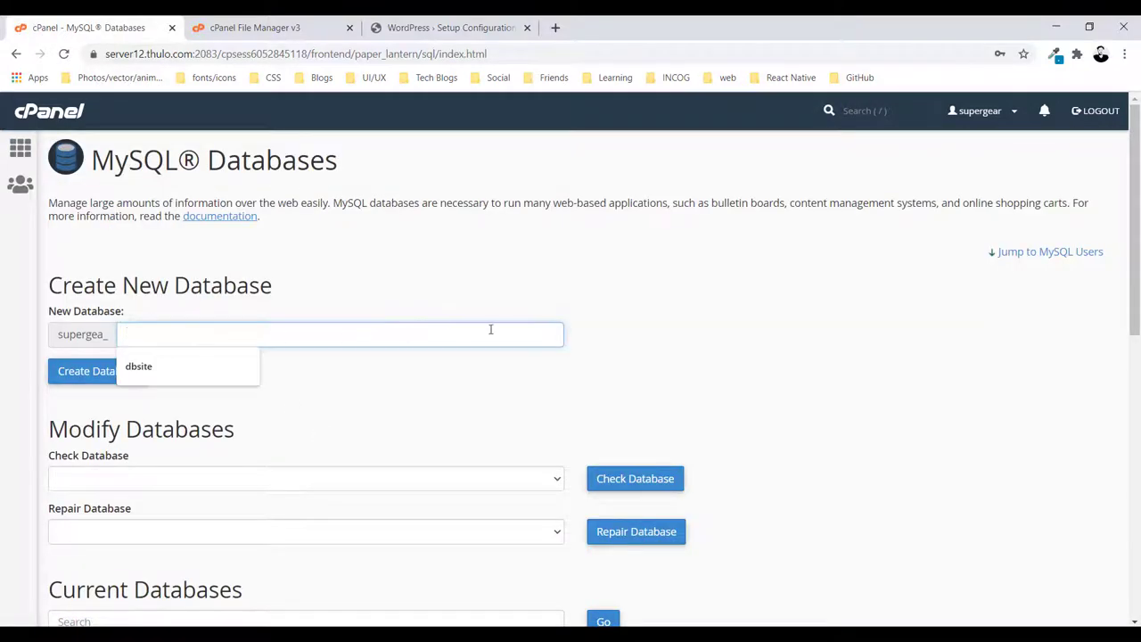
click(179, 366)
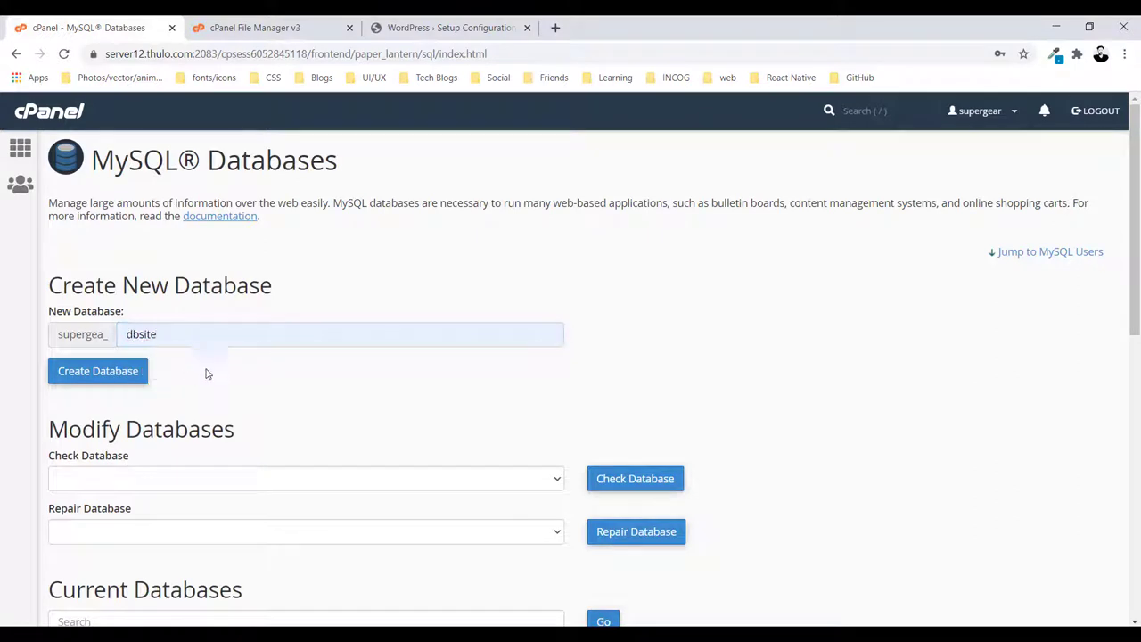
scroll(199, 385, down, 2)
scroll(199, 384, up, 2)
click(105, 373)
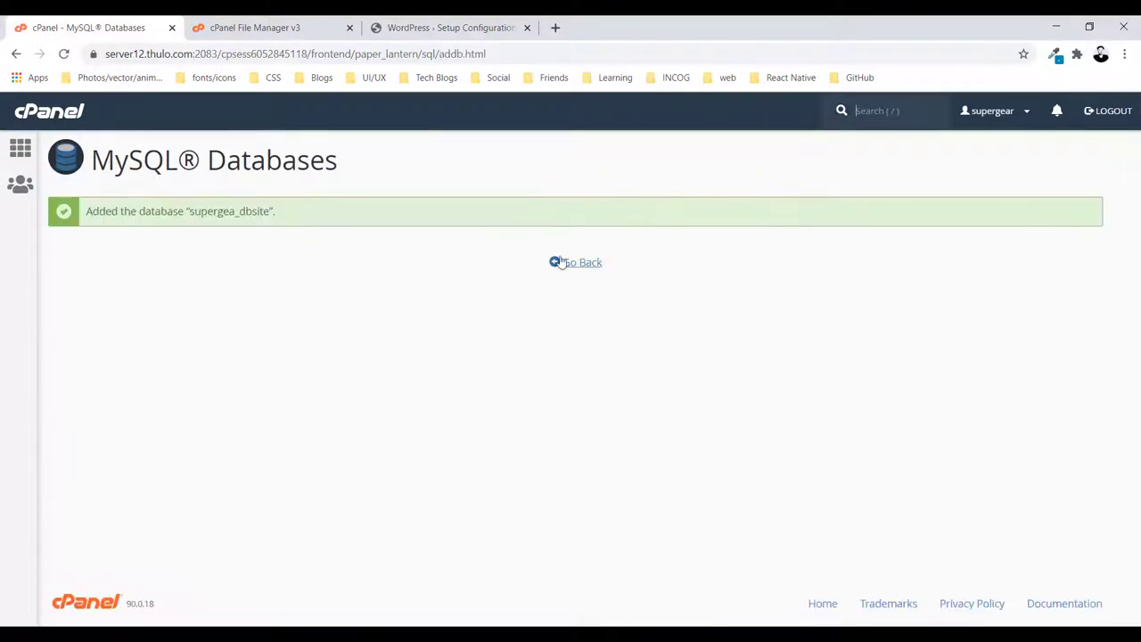
click(569, 263)
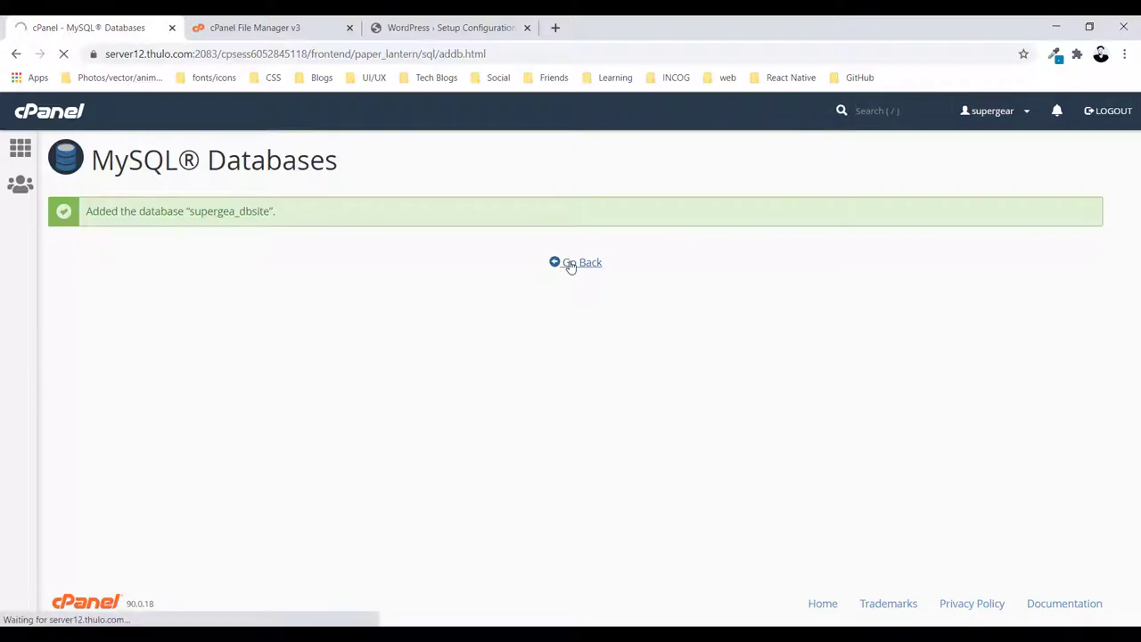
Note 'supergea_dbsite' in the notes and scroll to Current Databases
key(alt+Tab)
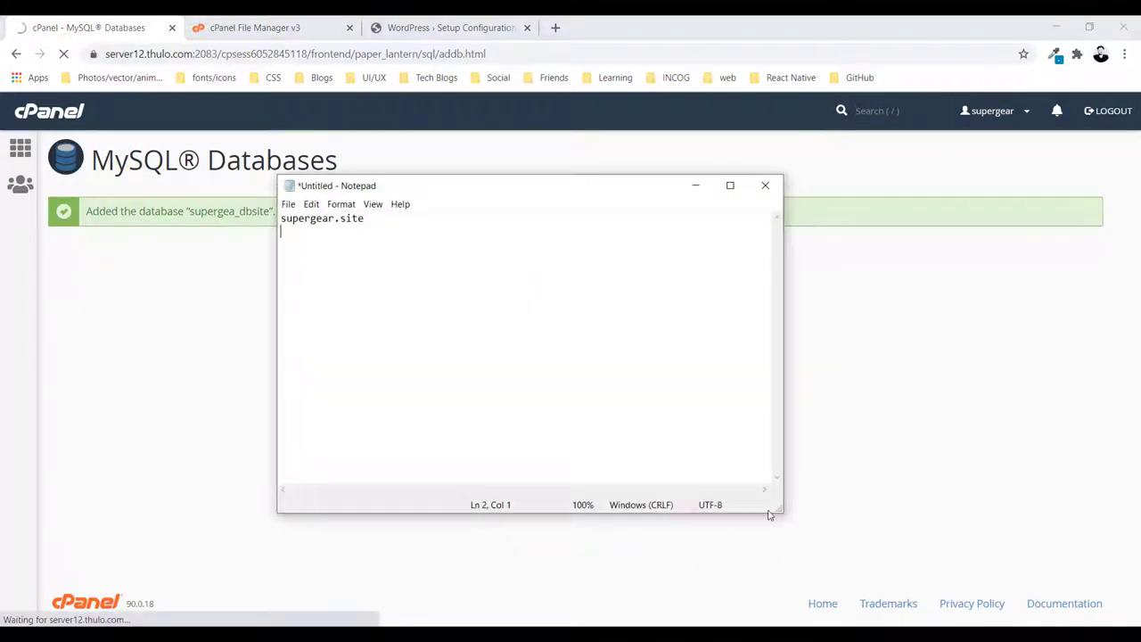
drag(464, 185, 726, 201)
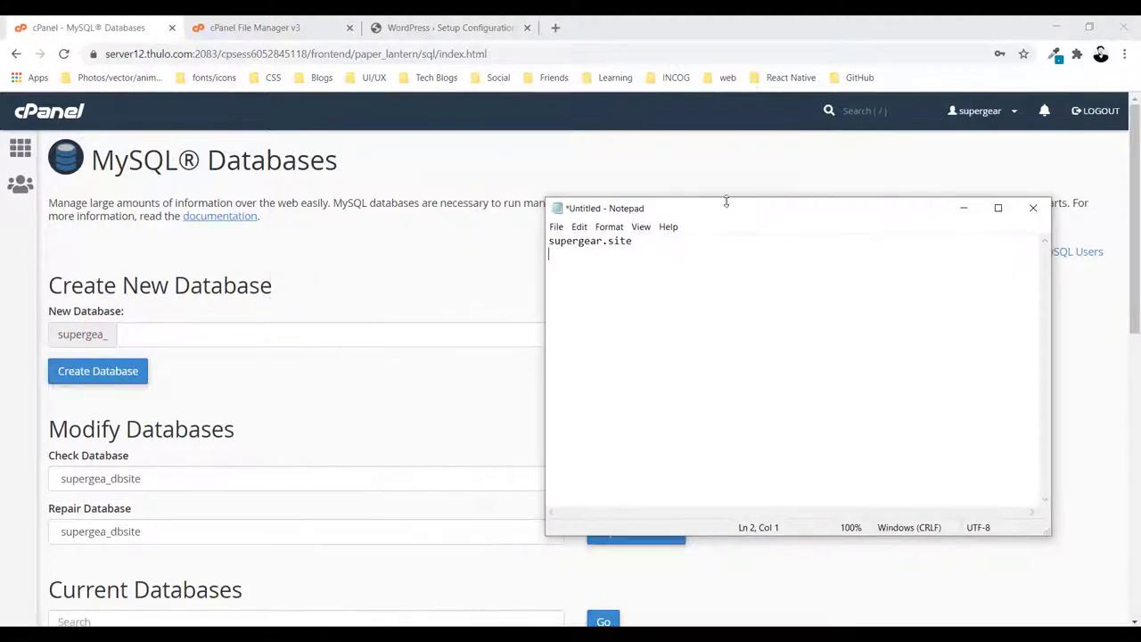
key(Return)
text(supergea_dbsite)
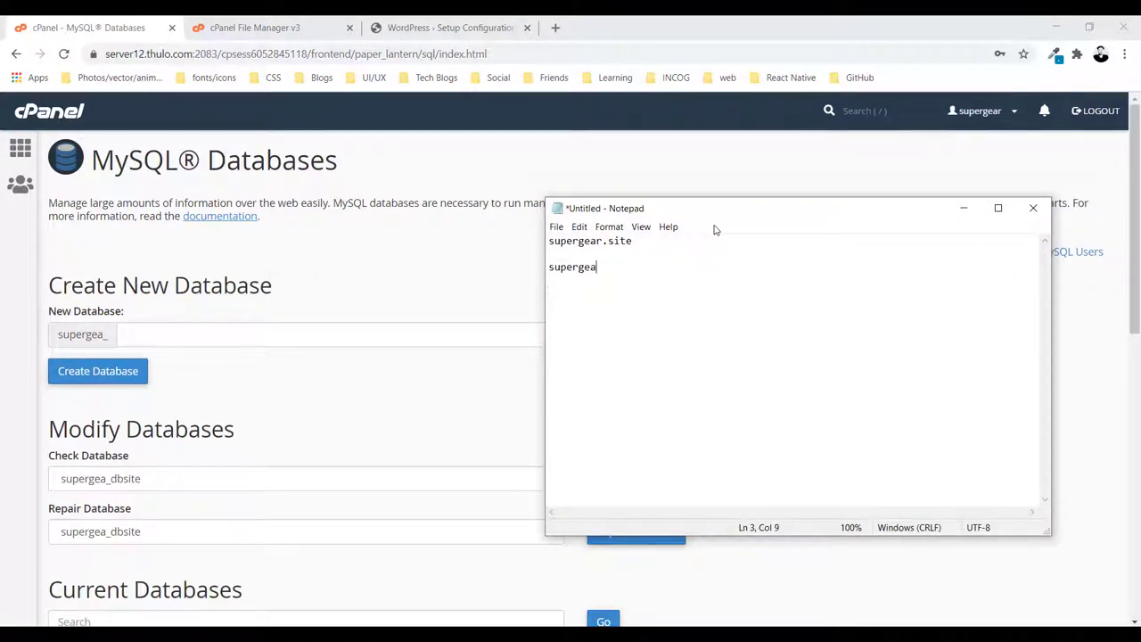
click(971, 215)
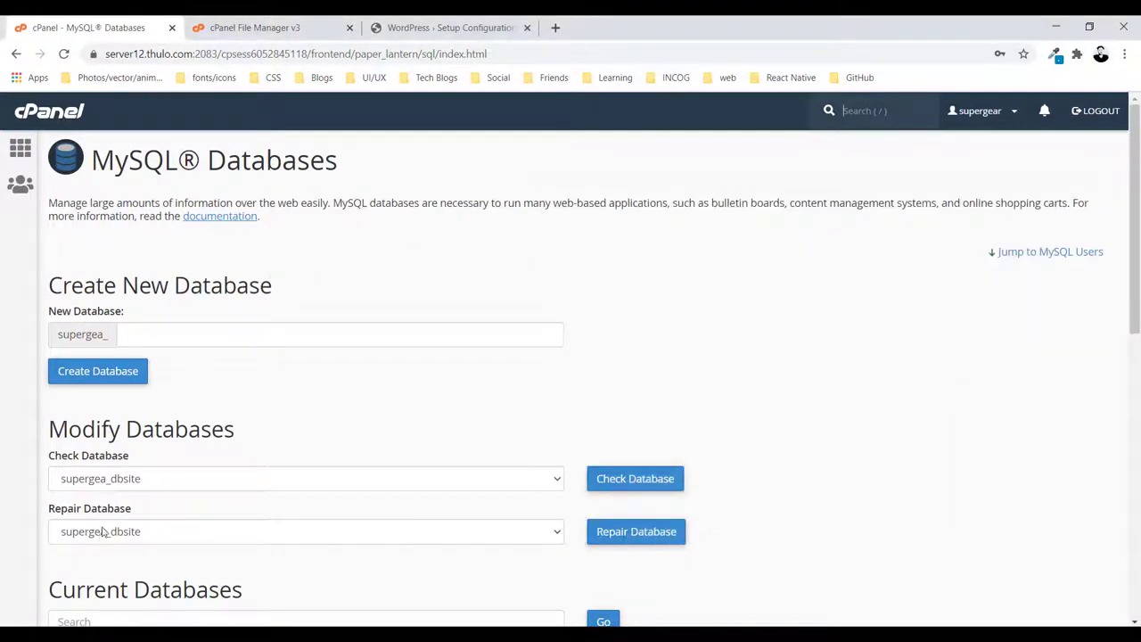
scroll(202, 430, down, 3)
scroll(210, 310, down, 1)
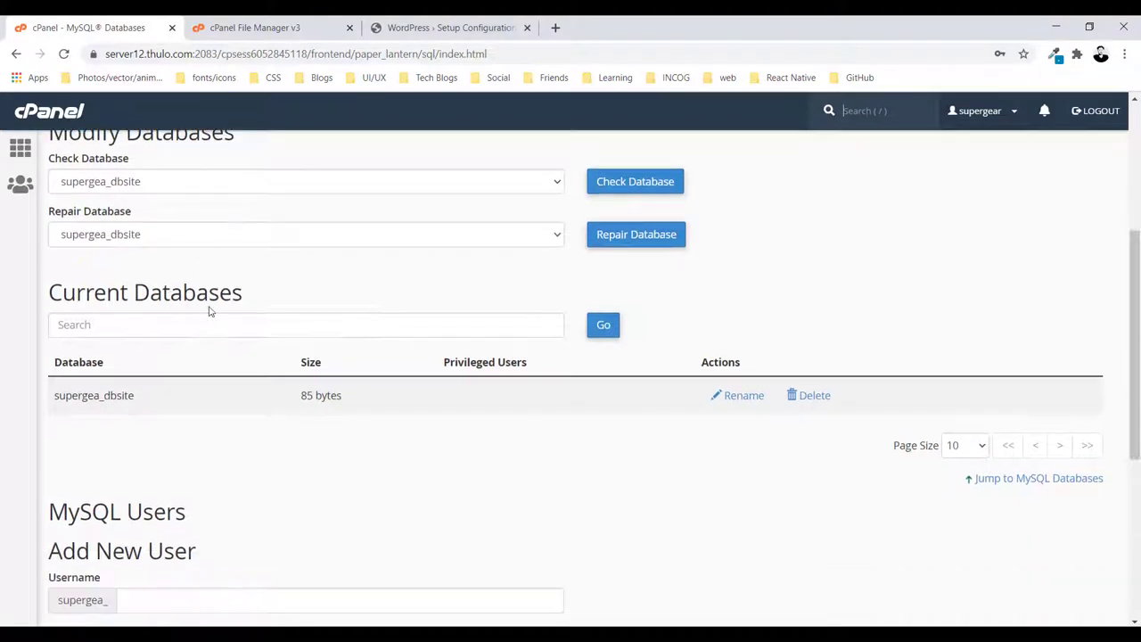
scroll(204, 326, down, 4)
Enter 'testuser' as the new MySQL user's username
click(179, 301)
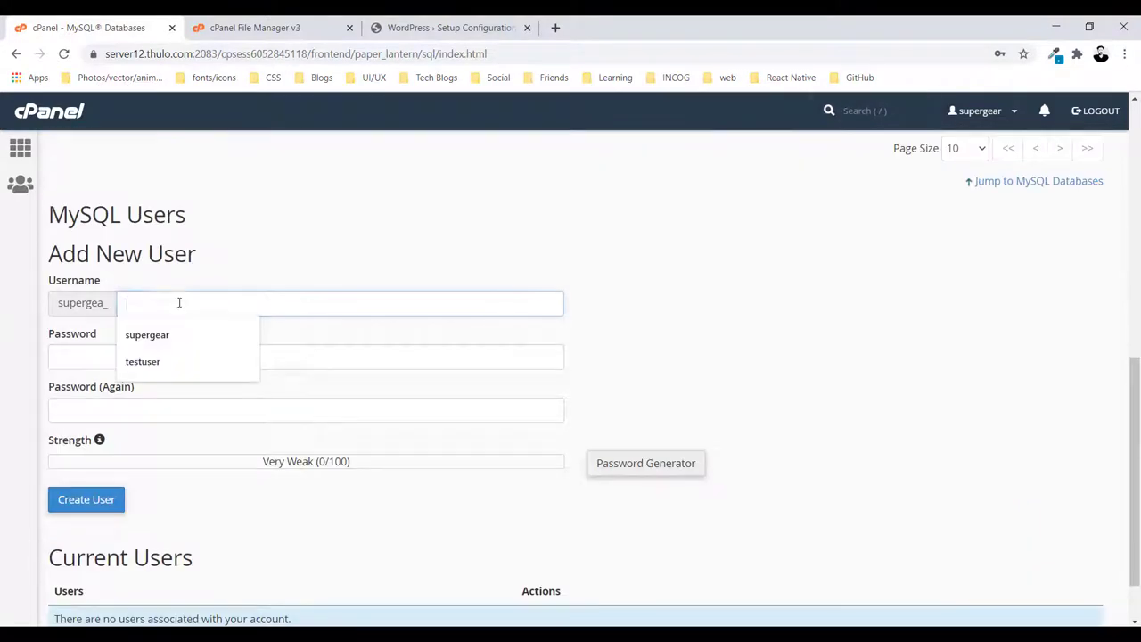
text(test)
key(Down)
key(Return)
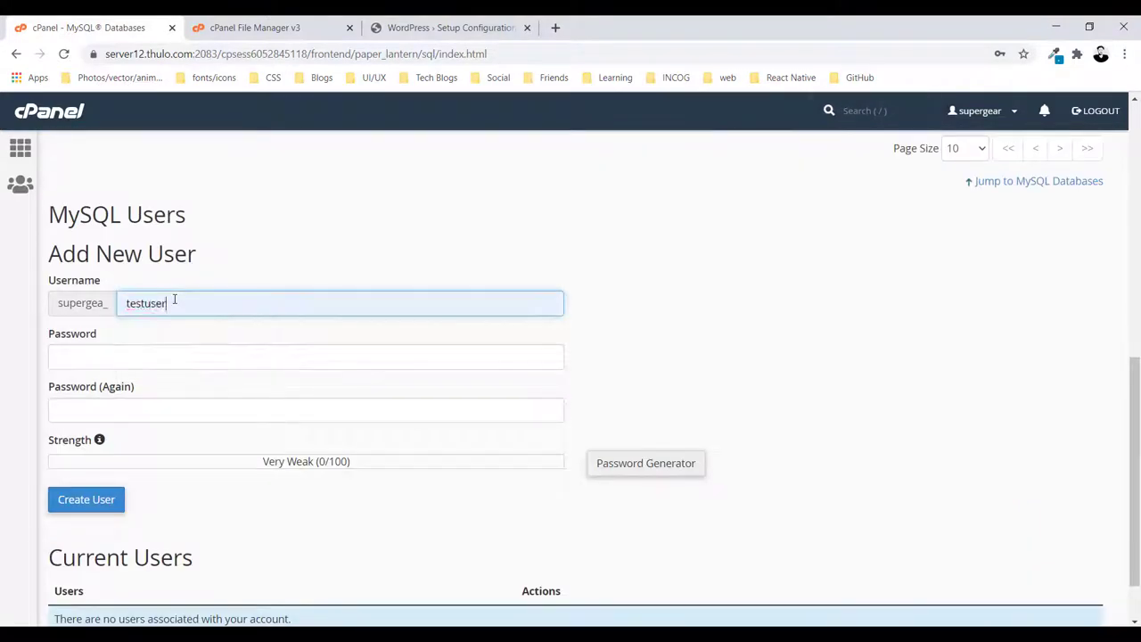
Generate a strong password for the user and copy it
click(143, 357)
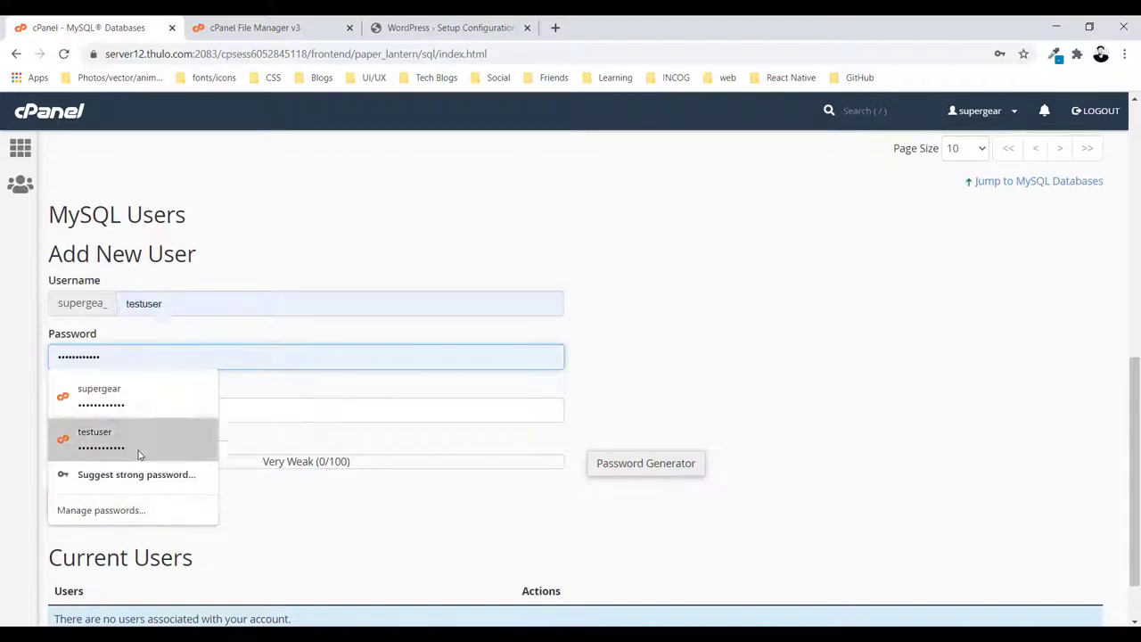
click(130, 484)
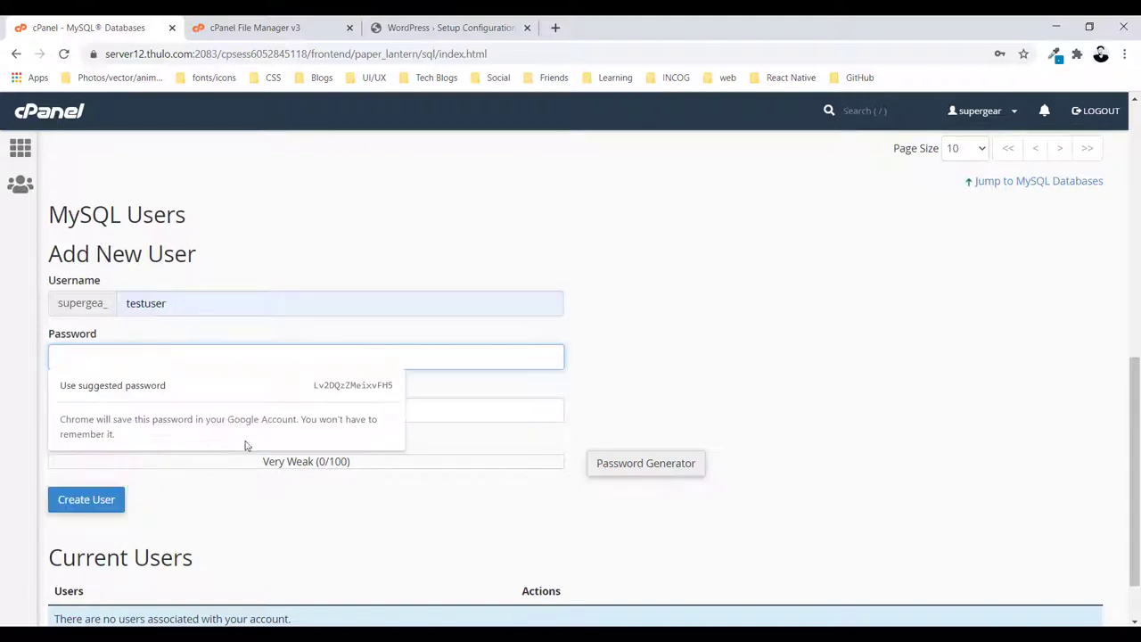
click(348, 395)
click(134, 357)
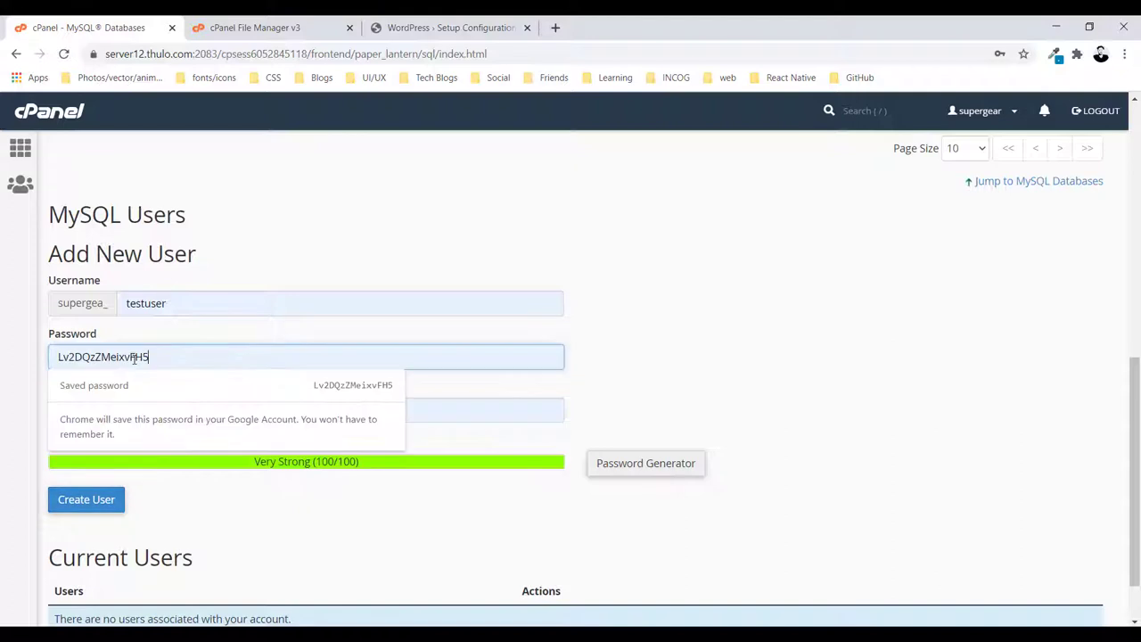
double_click(134, 356)
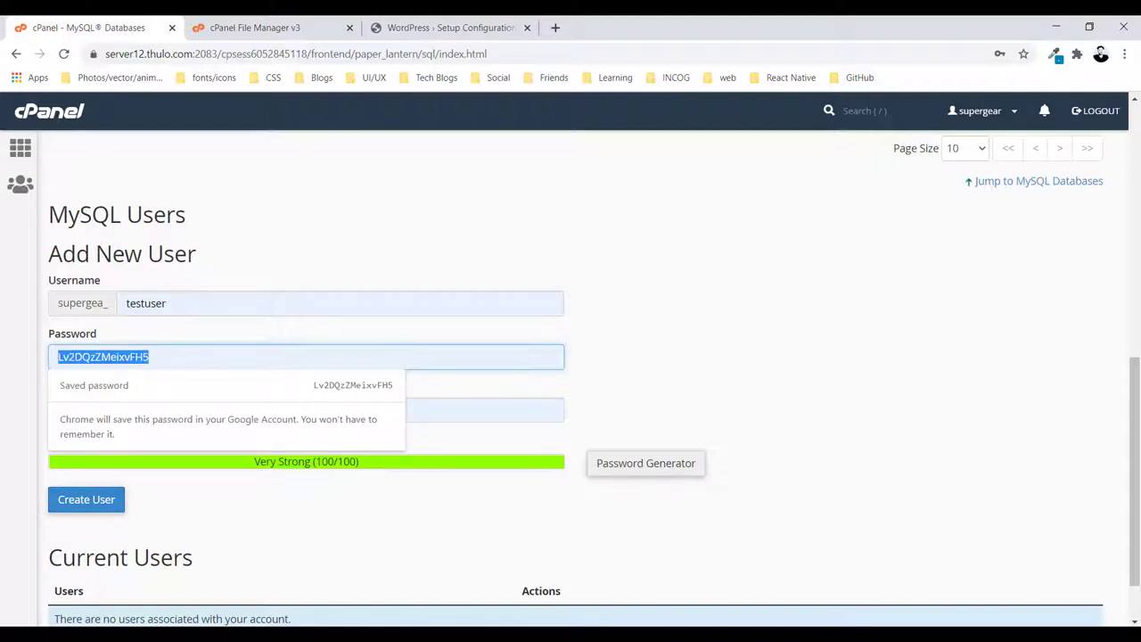
key(ctrl+c)
Record 'dbsite user -> supergea_testuser' and the password in the notes, then create the user
key(alt+Tab)
text(dbsite)
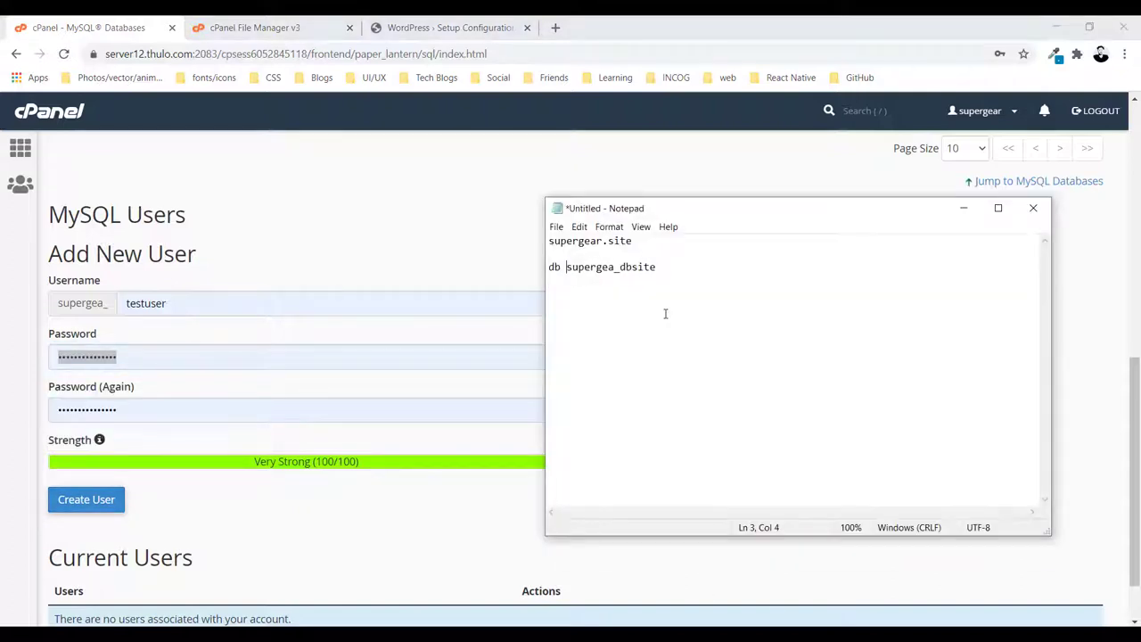
text( user -> supergea_testuser)
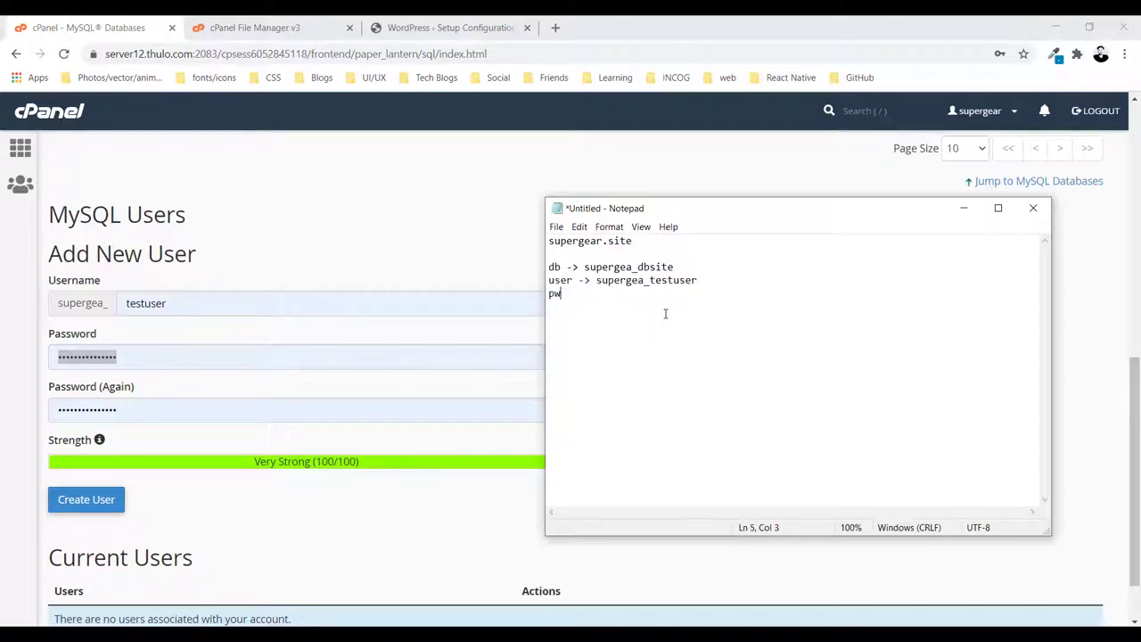
key(ctrl+v)
click(76, 25)
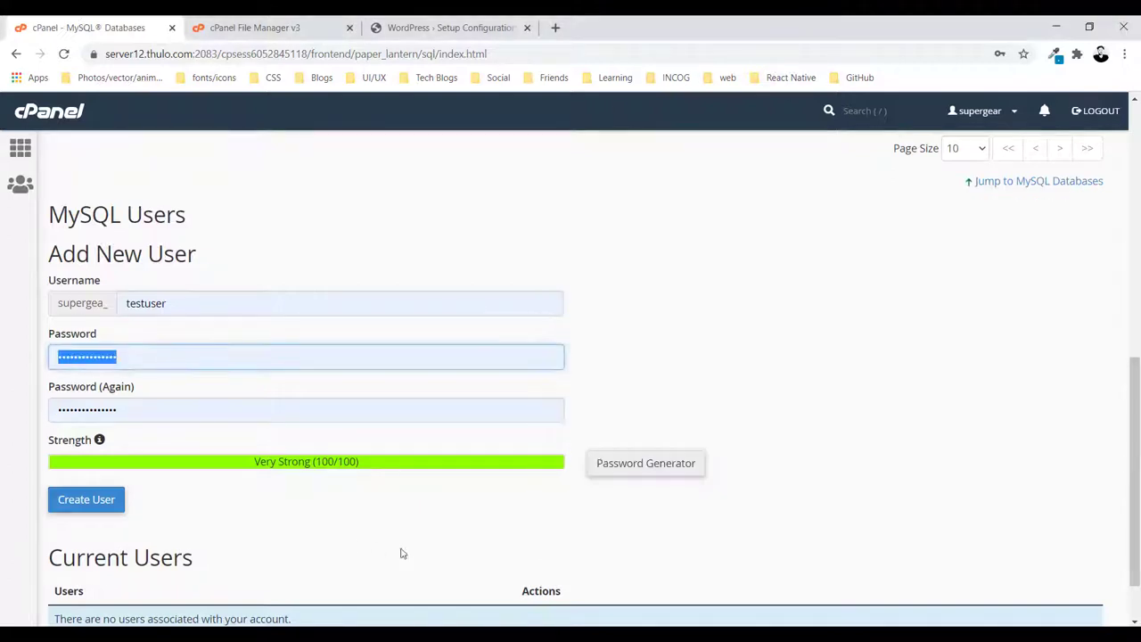
click(86, 503)
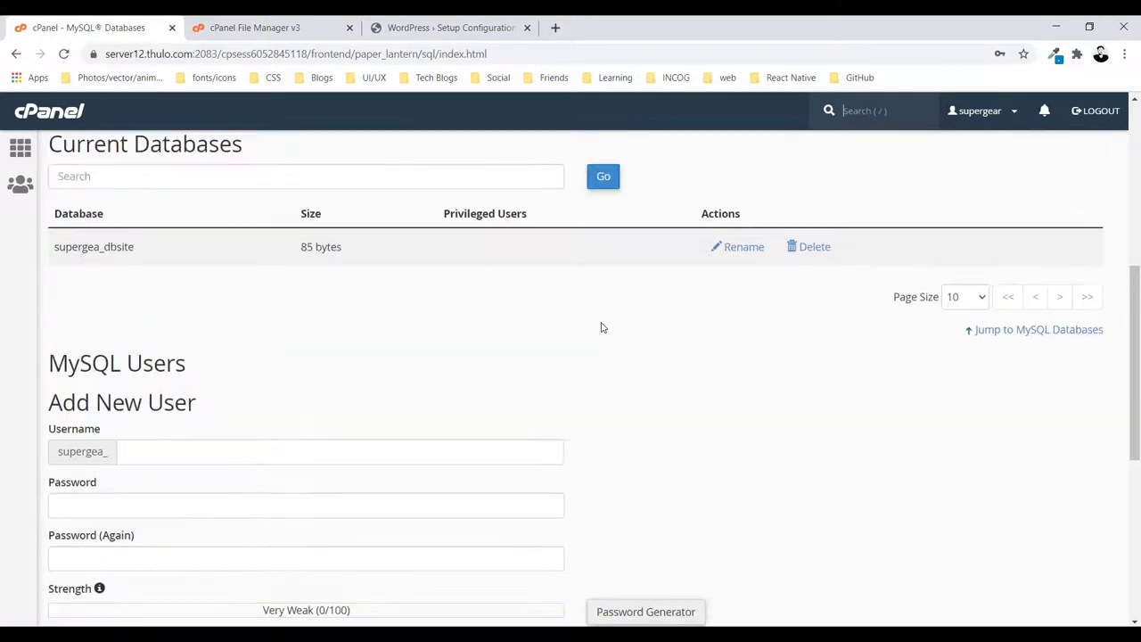
Add supergea_testuser to supergea_dbsite with all privileges except DROP
scroll(339, 326, down, 5)
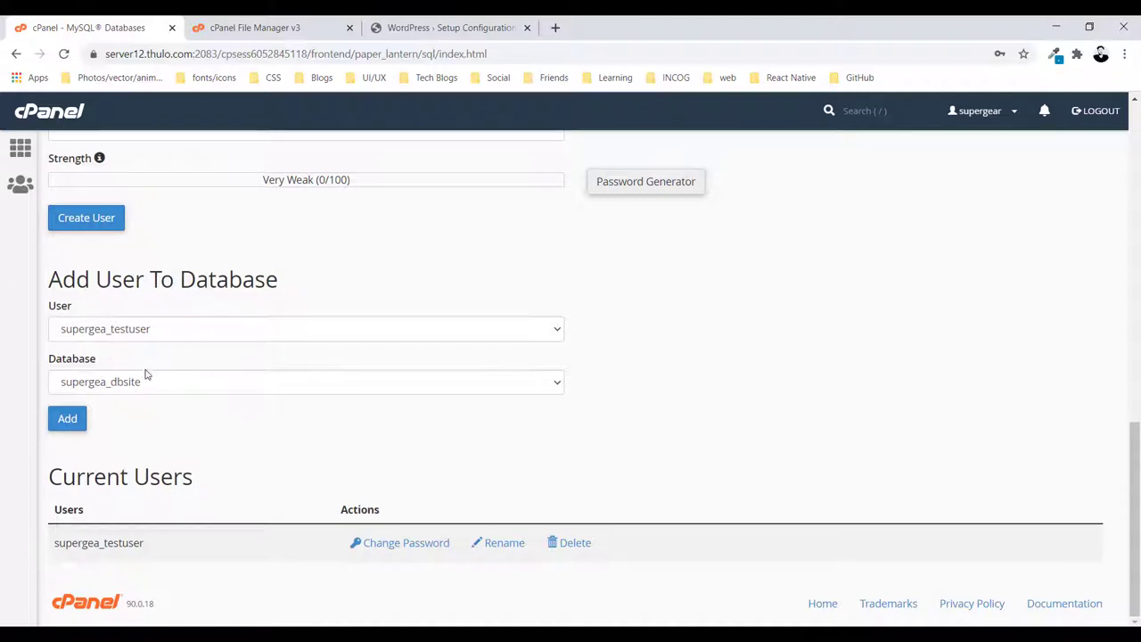
click(70, 419)
click(62, 417)
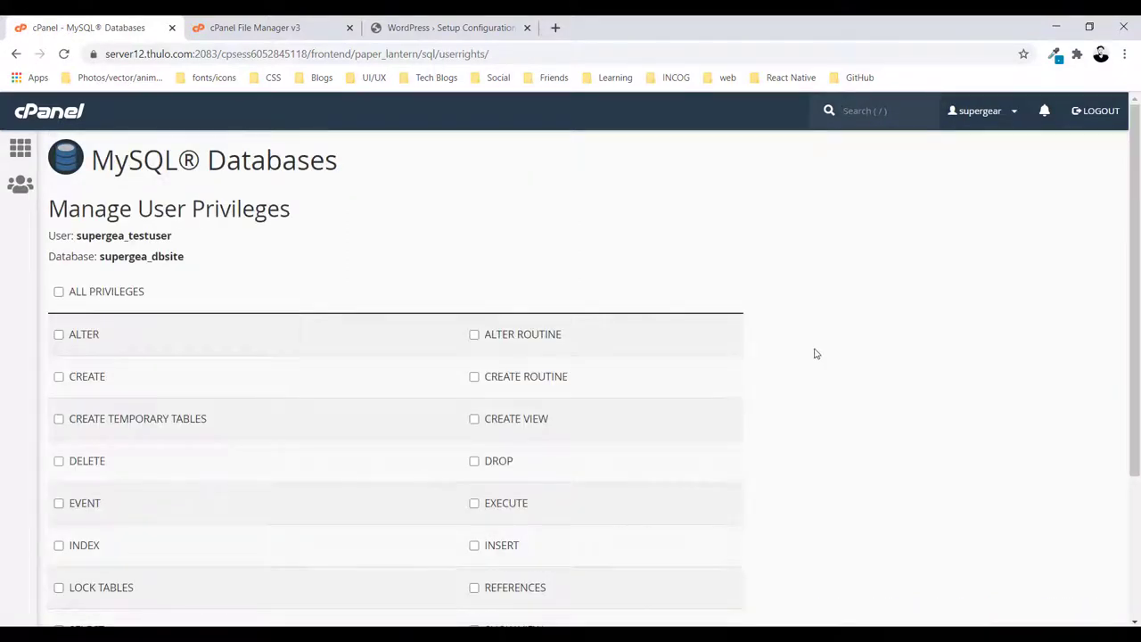
click(59, 291)
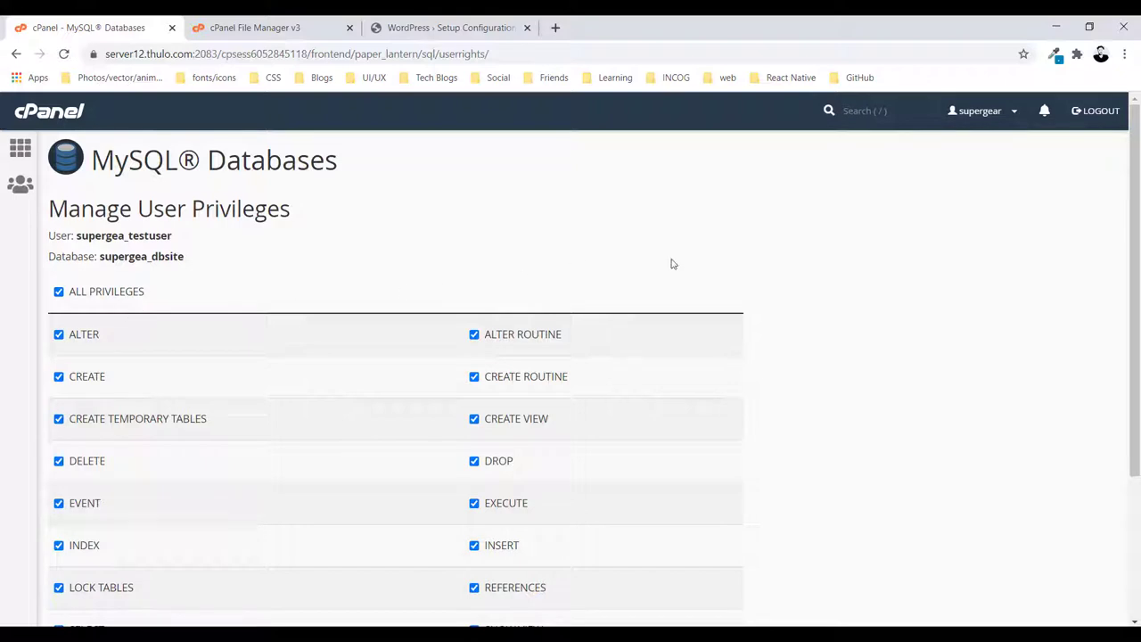
scroll(876, 335, down, 1)
click(501, 392)
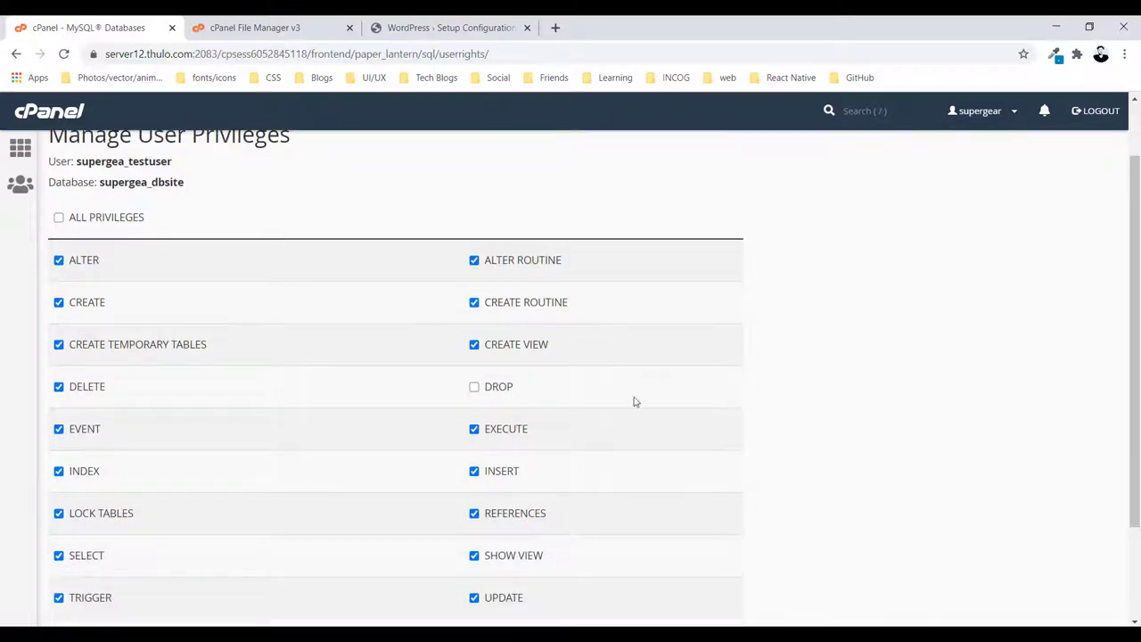
scroll(935, 383, down, 2)
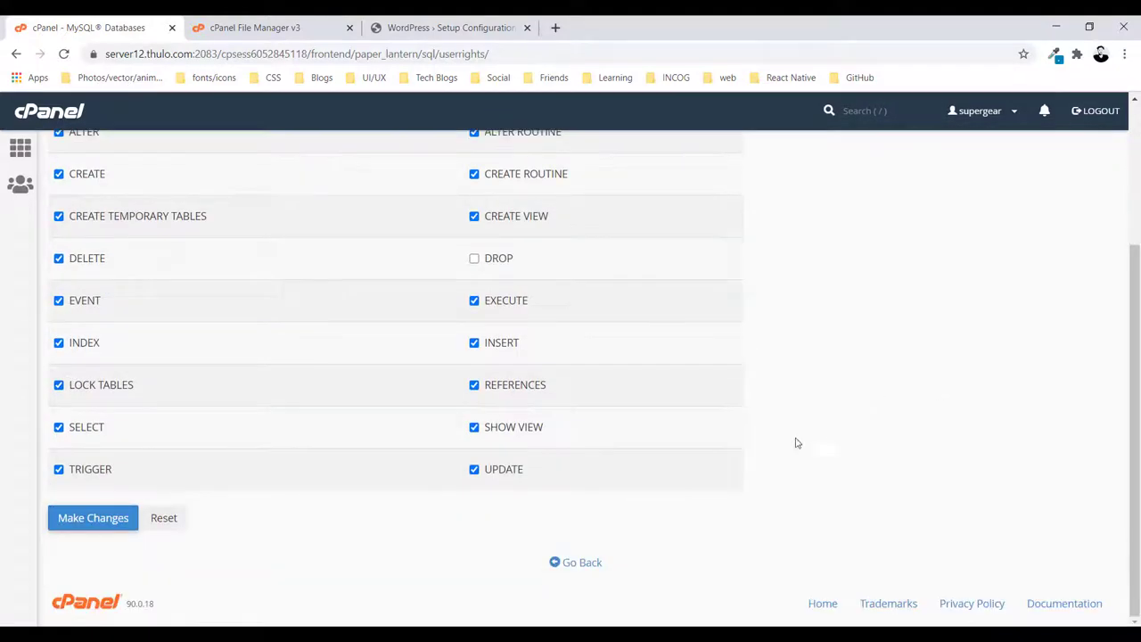
click(92, 517)
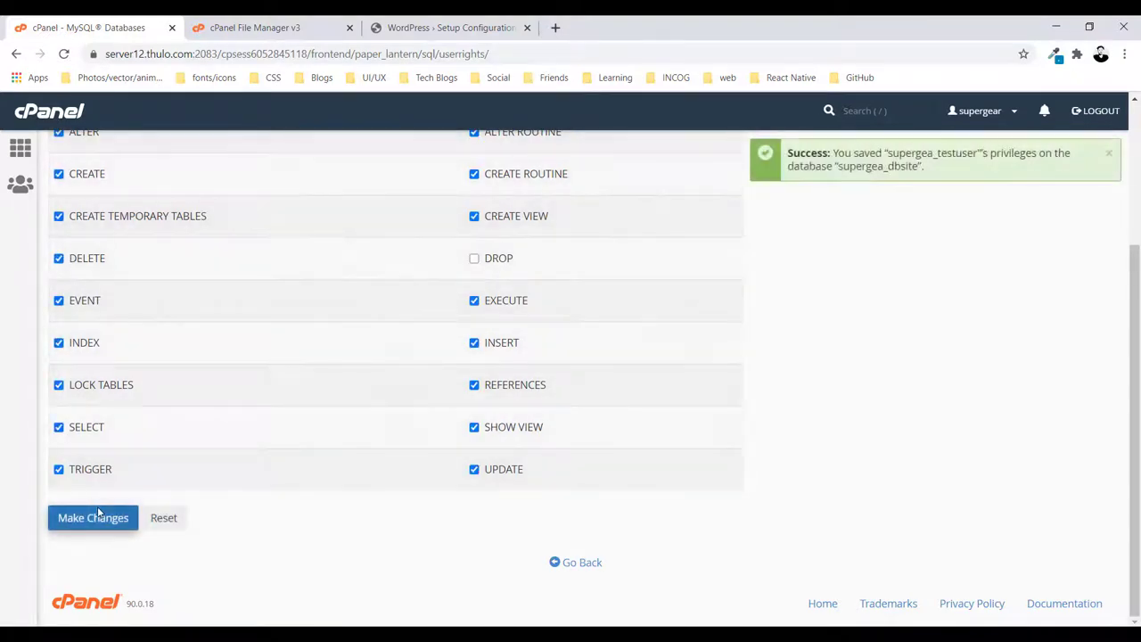
Check the success message and go back to the MySQL Databases page
drag(860, 152, 959, 157)
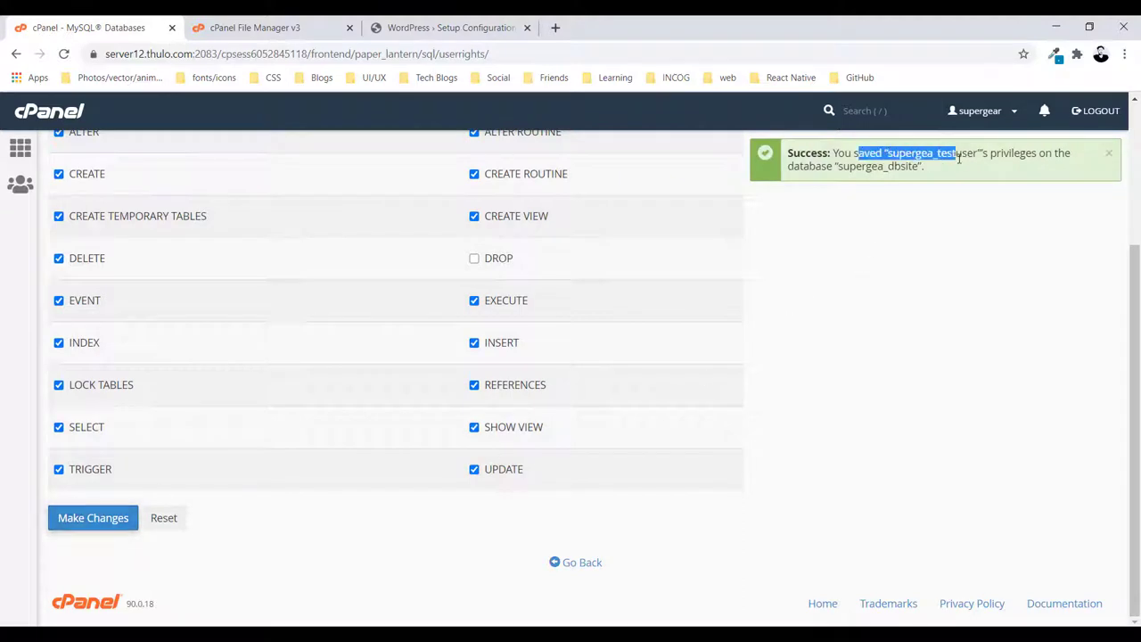
click(889, 253)
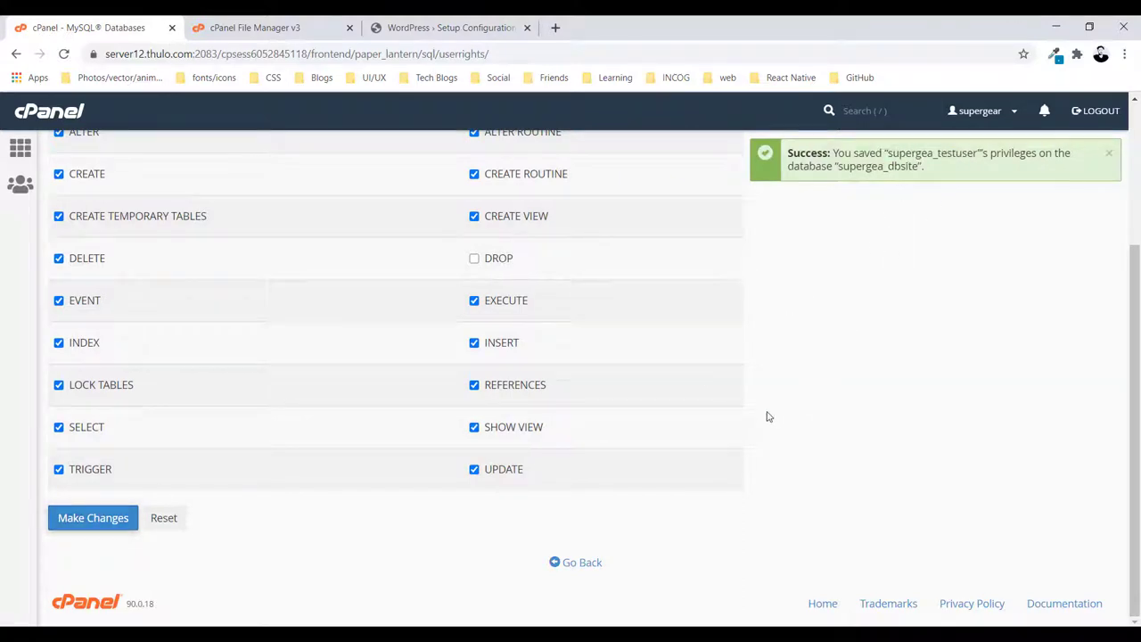
click(577, 563)
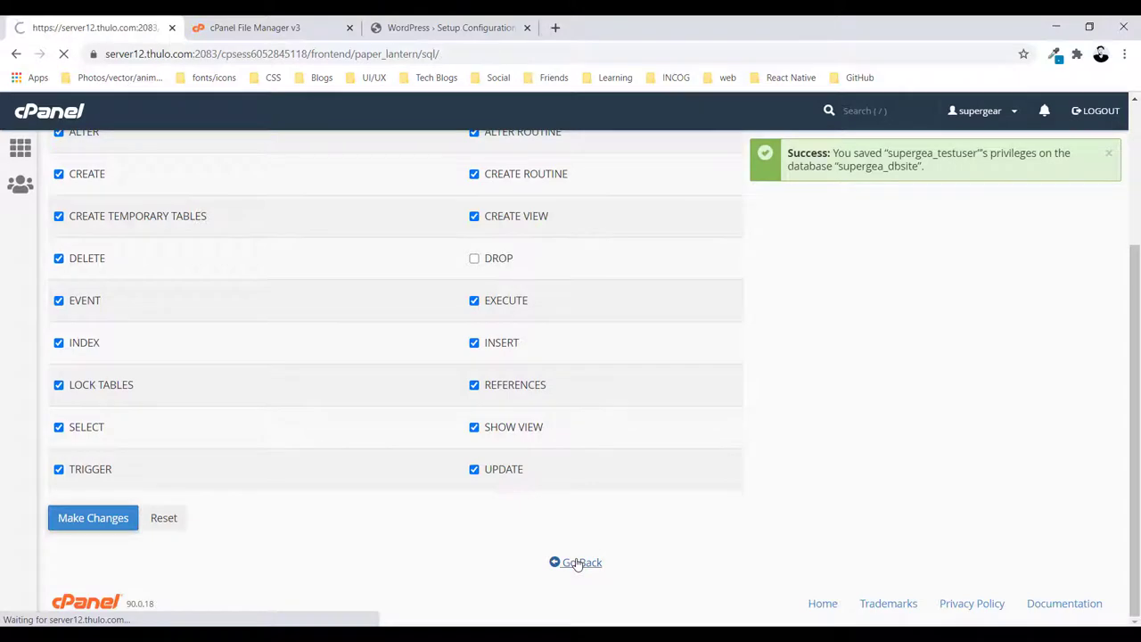
scroll(431, 460, down, 8)
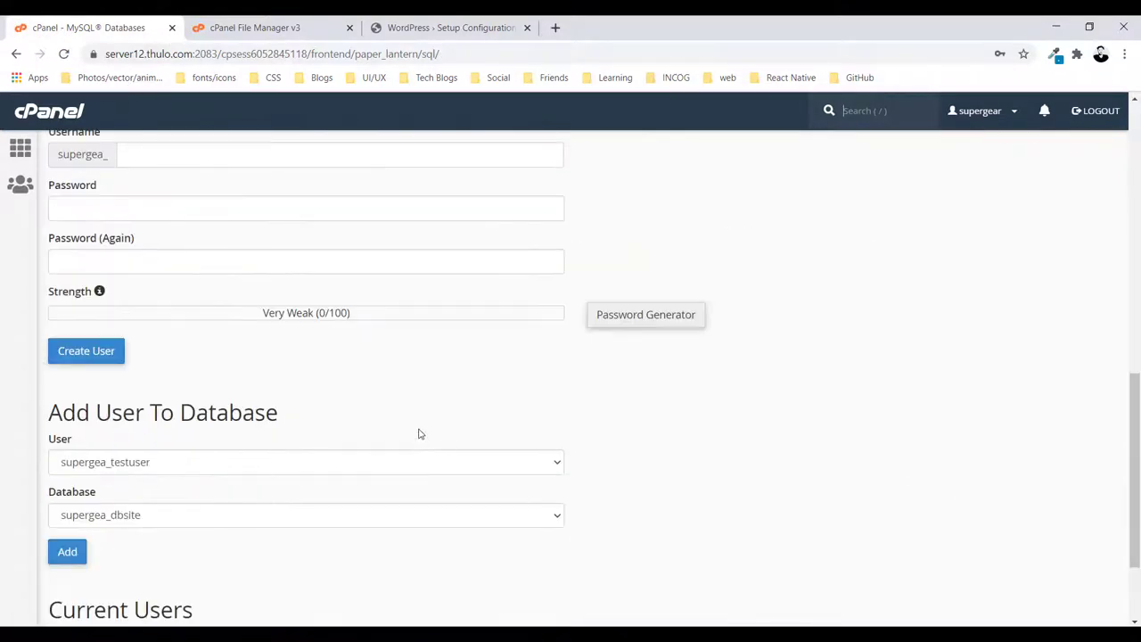
scroll(419, 434, down, 2)
scroll(436, 400, up, 10)
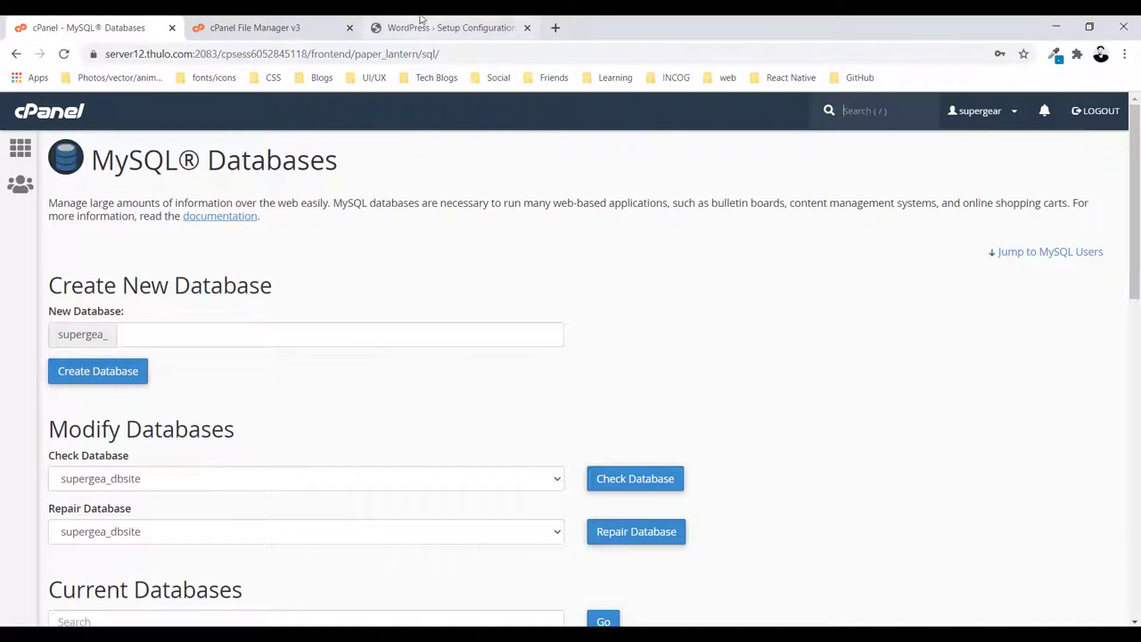
Reload the setup, keep English (United States), and continue through the welcome page with Let's go!
click(443, 28)
click(430, 55)
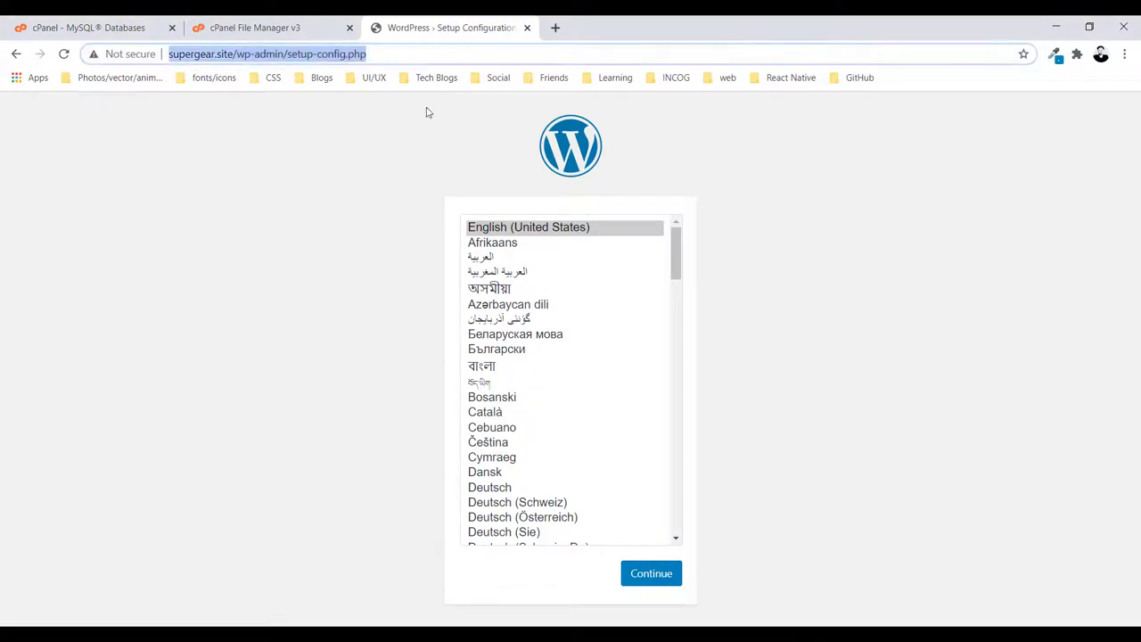
key(Return)
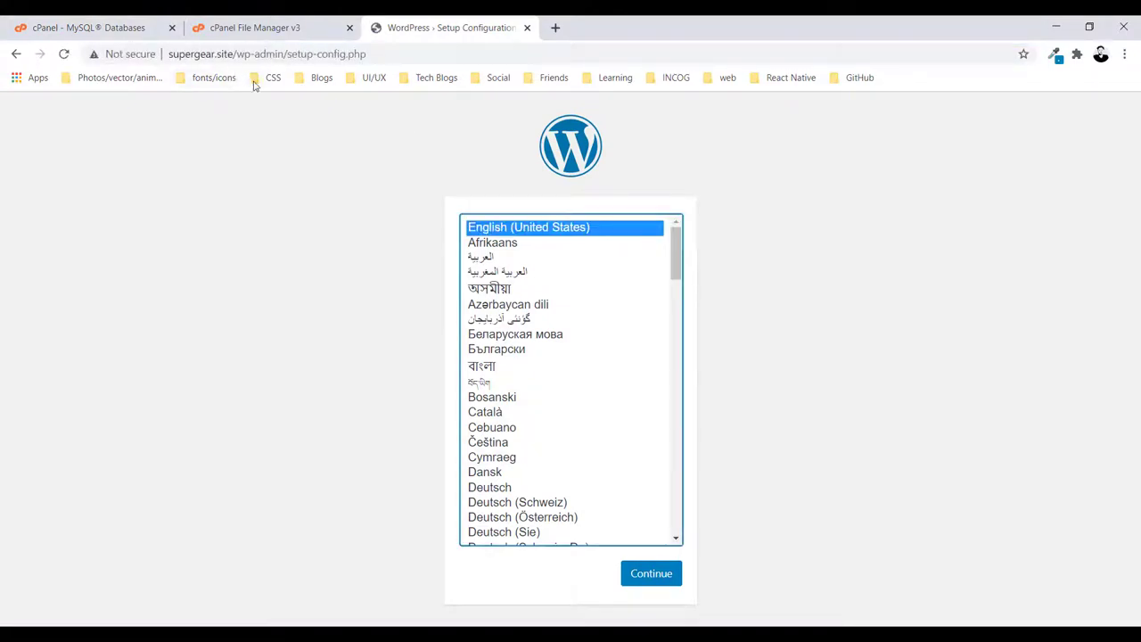
click(656, 571)
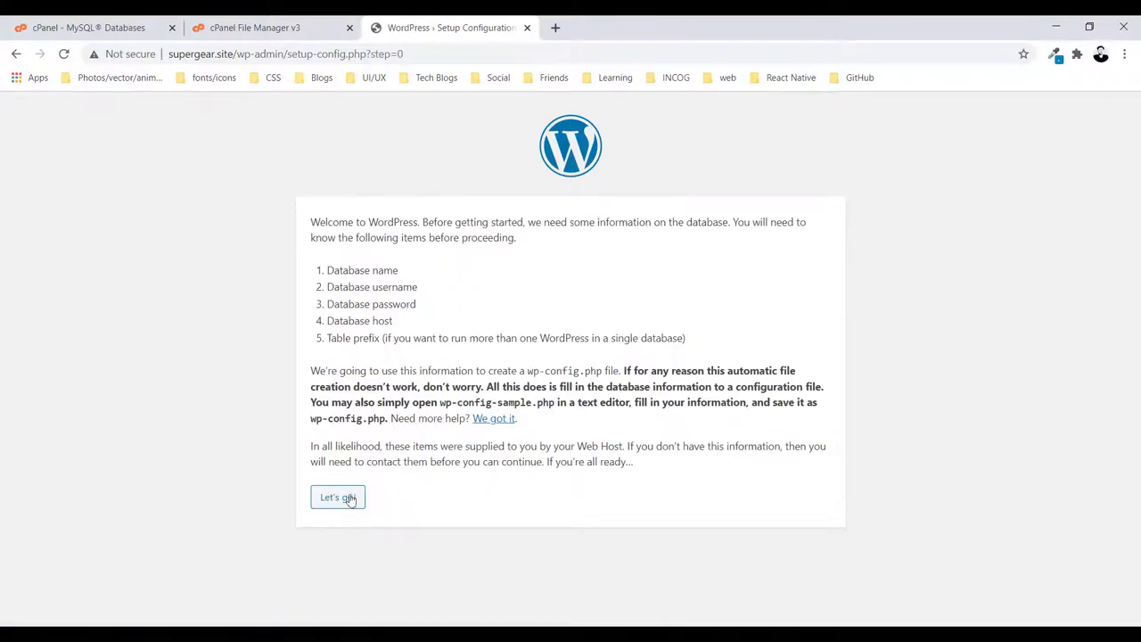
click(344, 504)
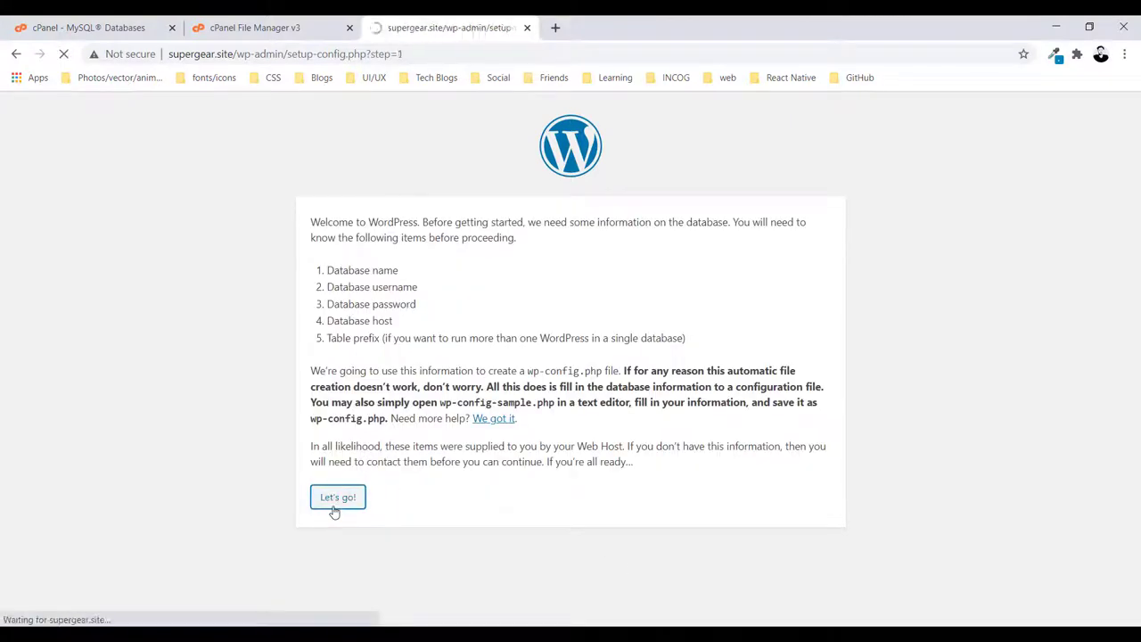
Replace the default database name with supergea_dbsite, copied from the credentials notes
drag(502, 264, 413, 268)
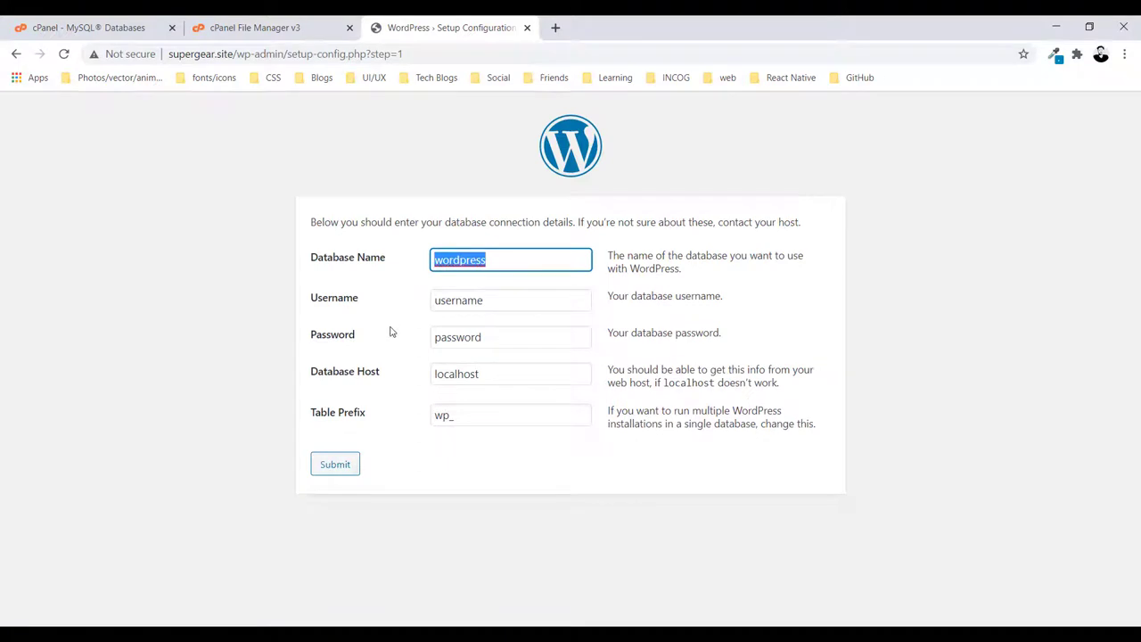
key(BackSpace)
key(alt+Tab)
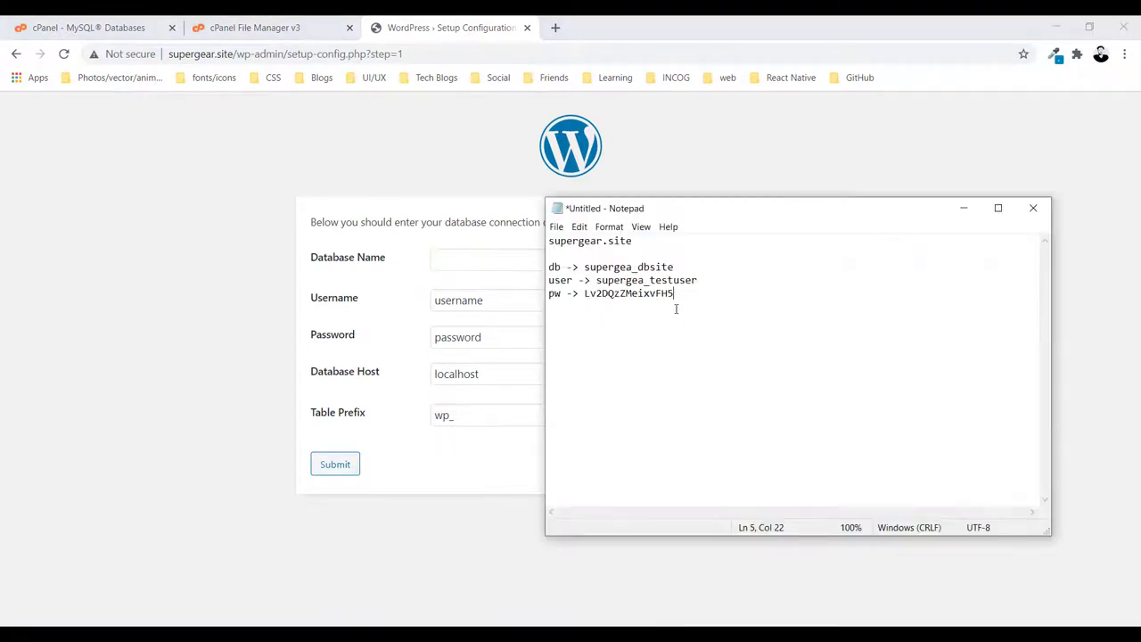
double_click(629, 267)
key(ctrl+c)
click(453, 265)
key(ctrl+v)
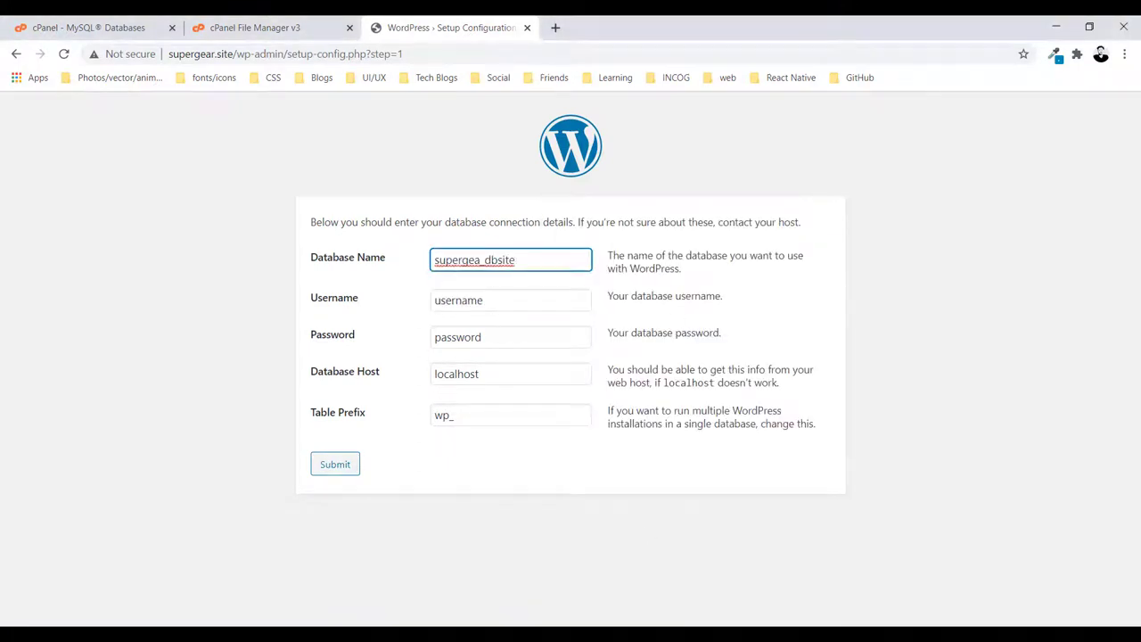
Paste the database username supergea_testuser and the database password from the notes
click(753, 622)
drag(697, 280, 596, 280)
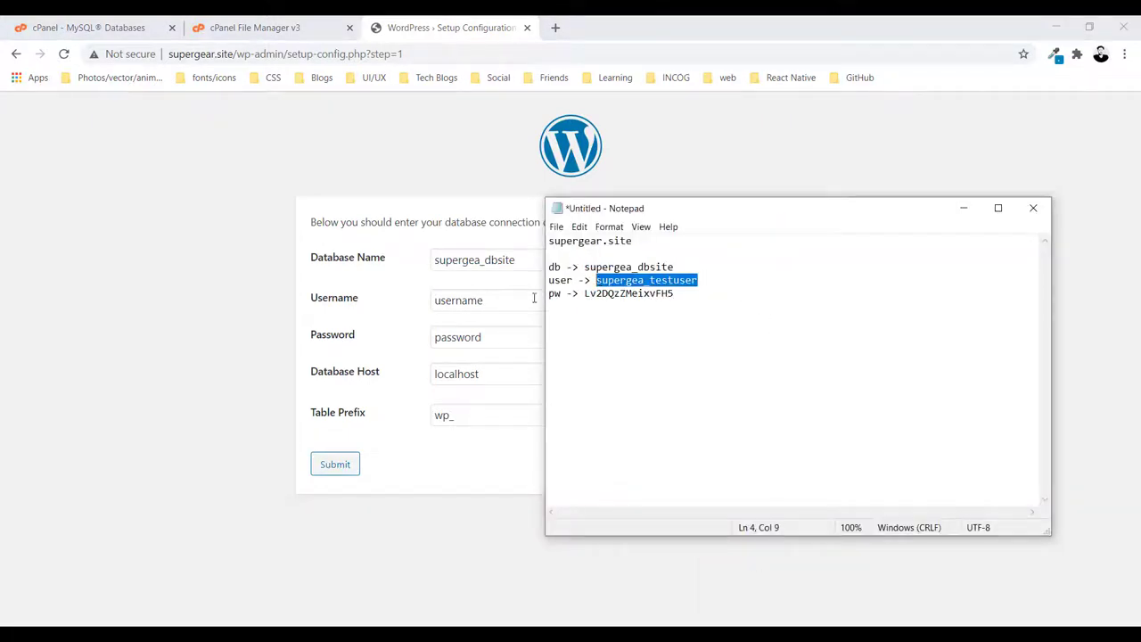
click(534, 297)
double_click(522, 295)
key(ctrl+v)
click(754, 615)
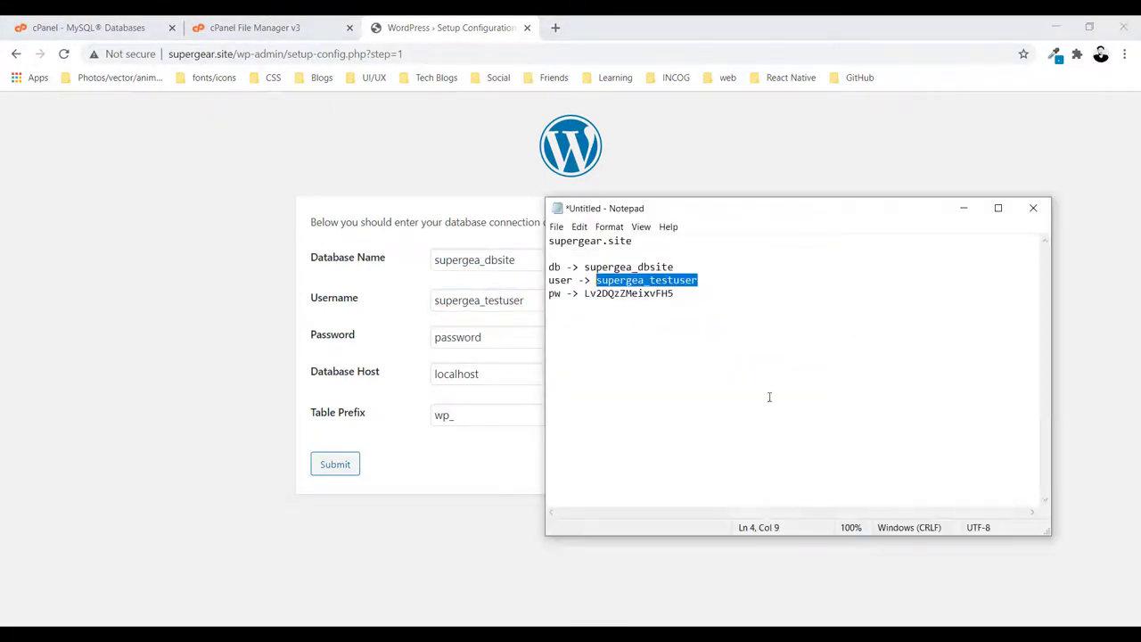
drag(675, 293, 584, 294)
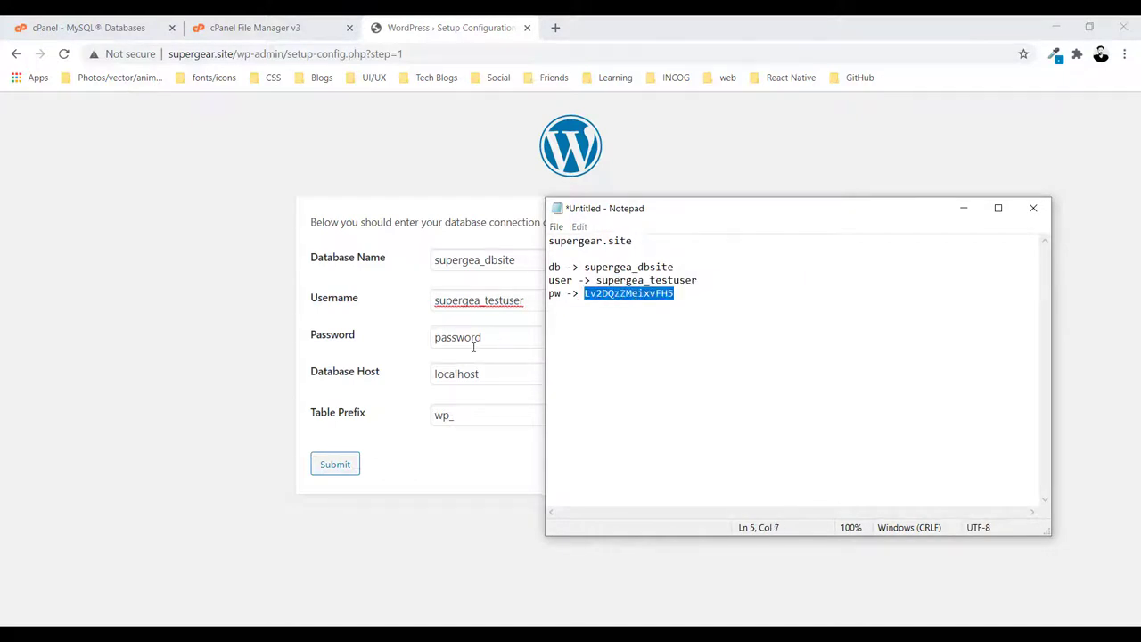
click(473, 348)
double_click(473, 348)
key(ctrl+v)
Keep localhost as host, set table prefix wp_test, submit, and run the installation
double_click(527, 378)
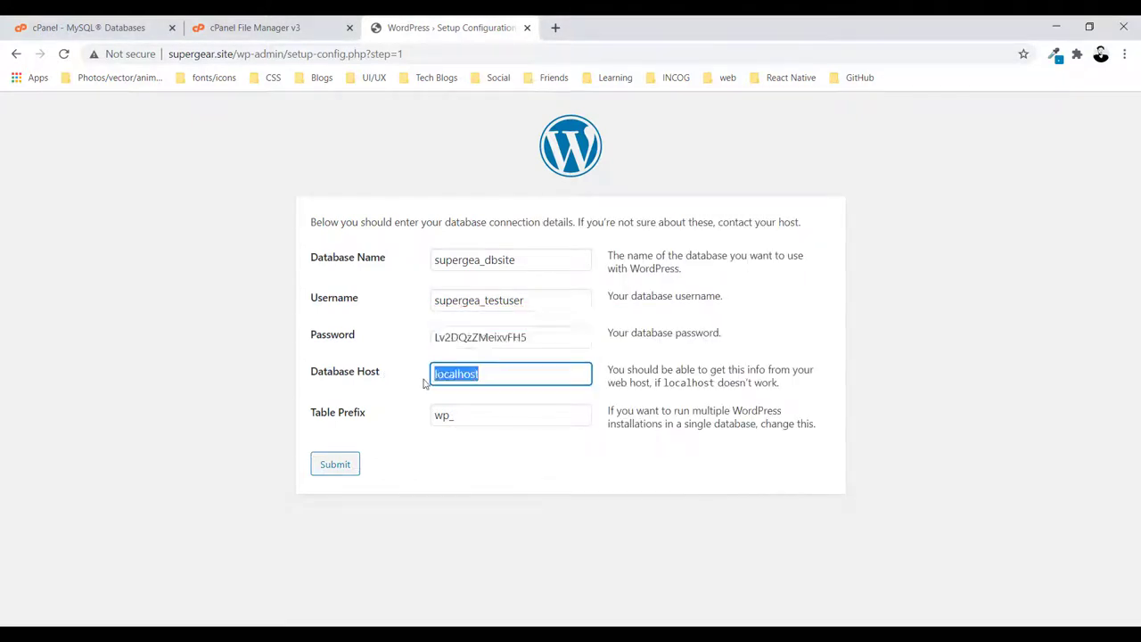
click(489, 423)
text(test)
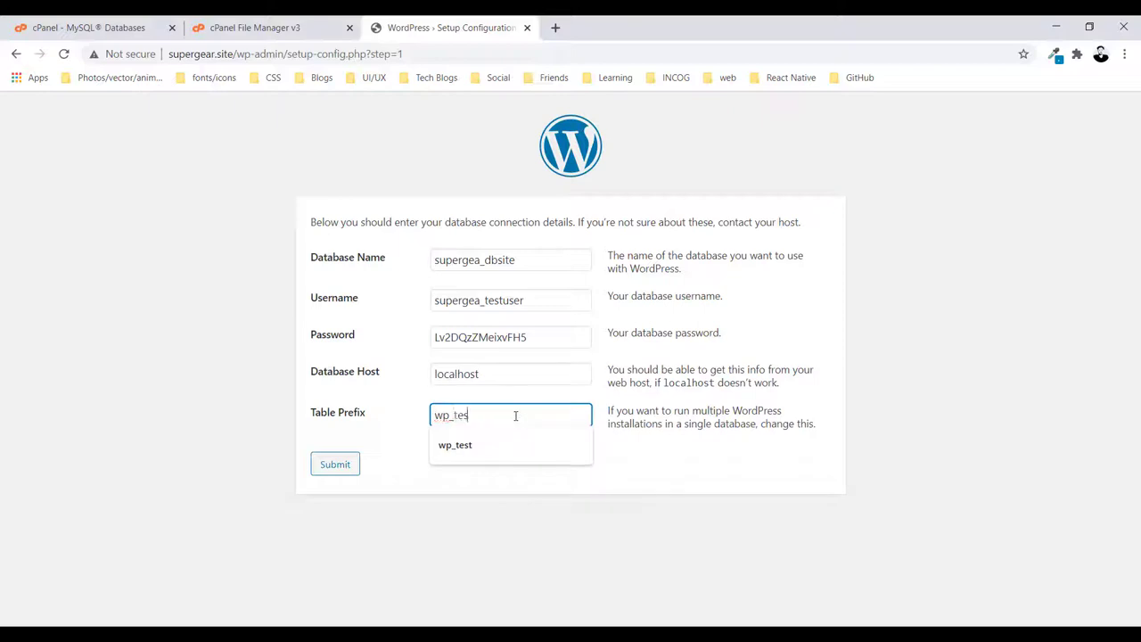
click(328, 468)
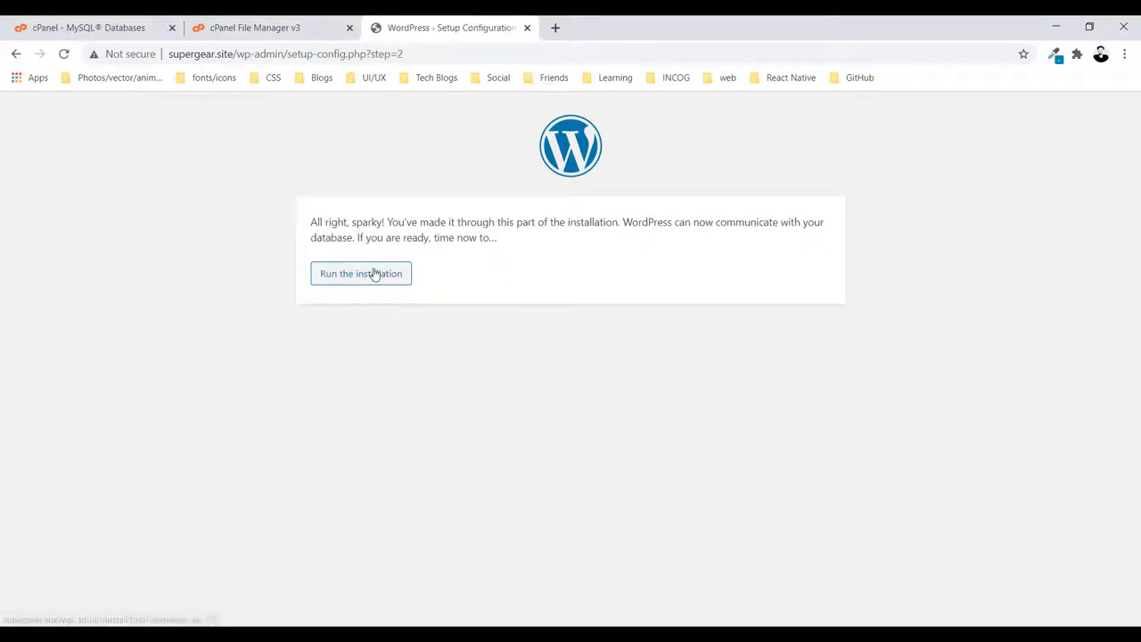
click(370, 277)
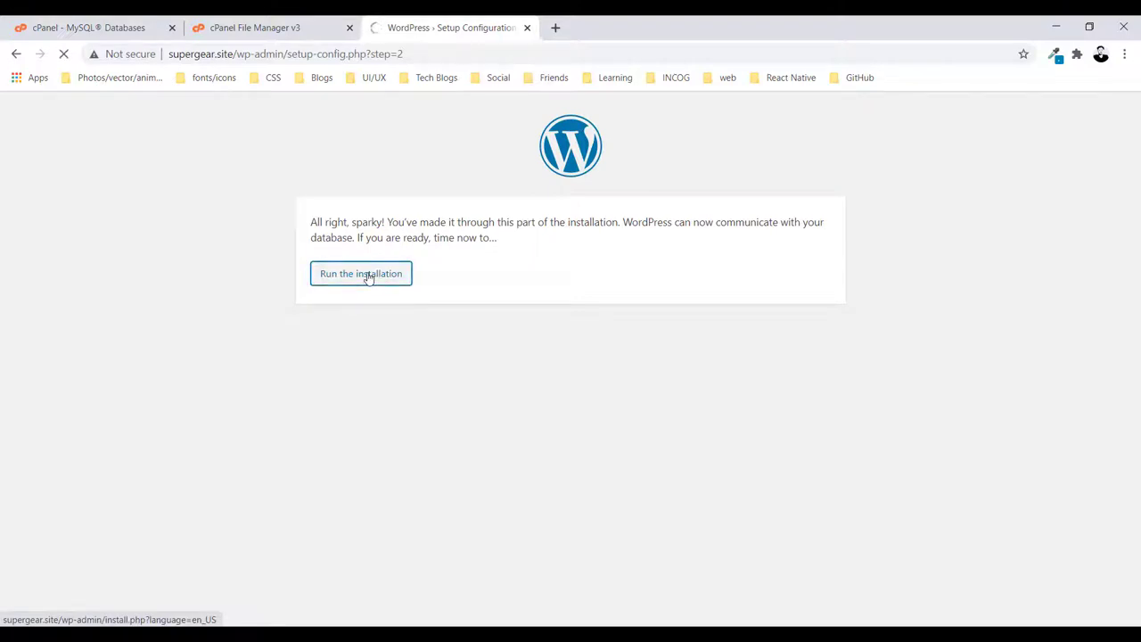
Enter supergear.site as the site title and fill in the saved admin username
click(453, 395)
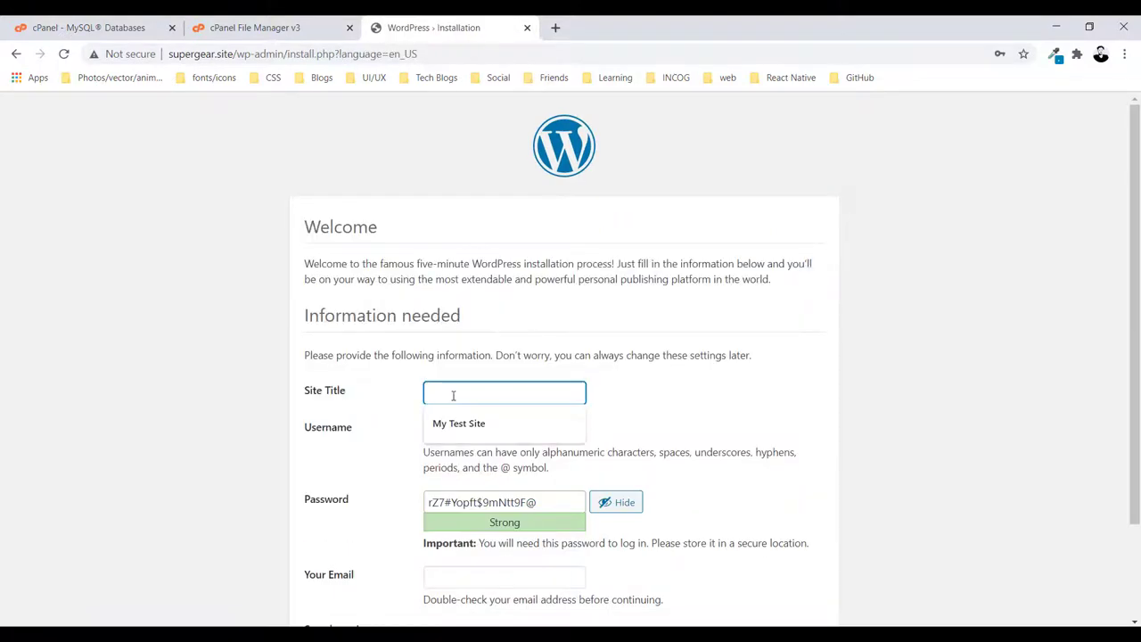
key(ctrl+v)
click(442, 431)
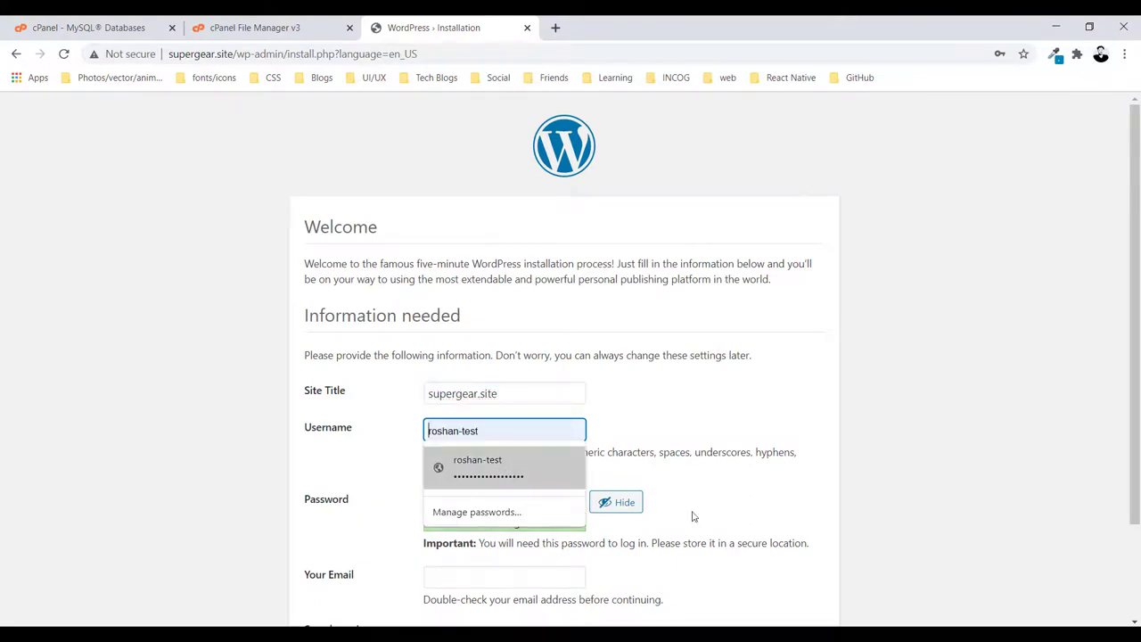
click(478, 462)
Select and copy the generated admin password, keeping the admin username
scroll(544, 430, down, 1)
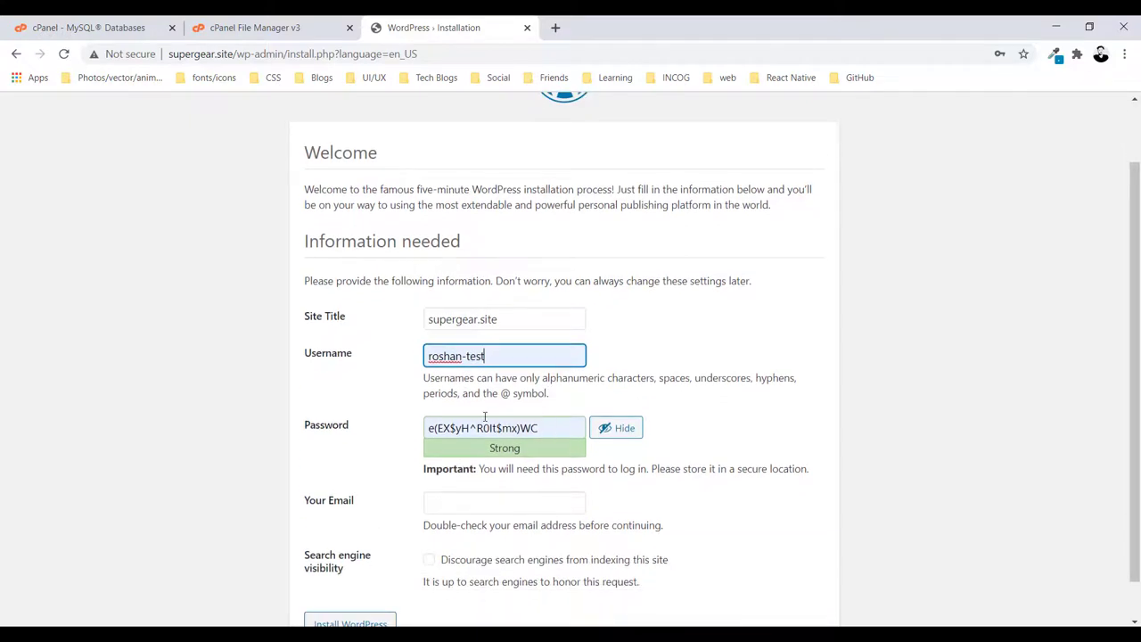
click(486, 426)
double_click(488, 428)
scroll(518, 379, down, 1)
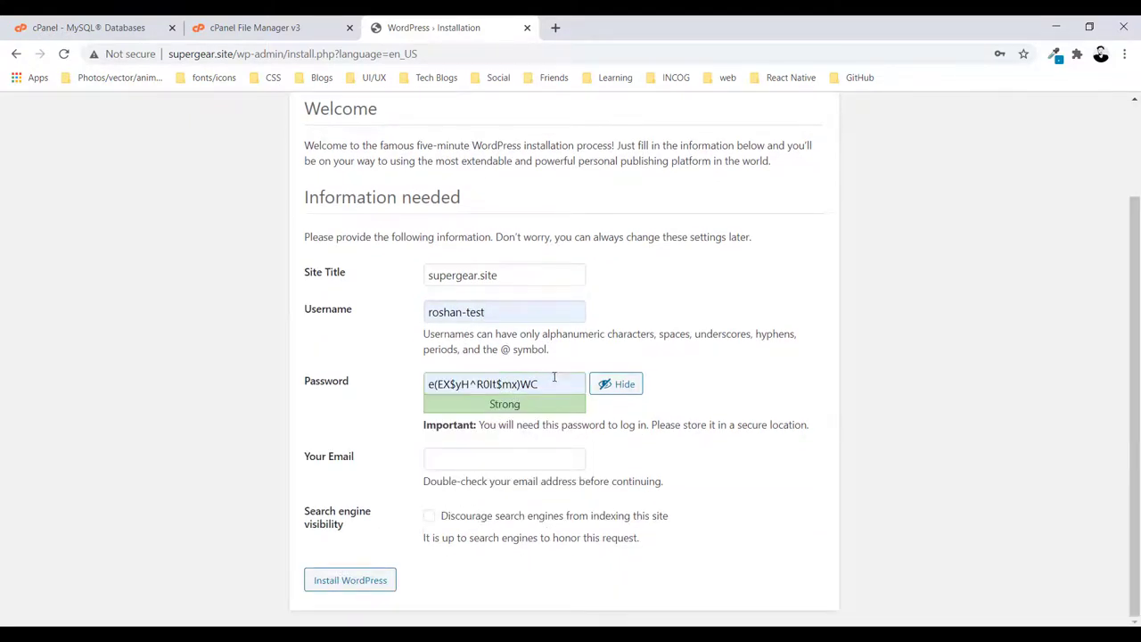
drag(554, 378, 405, 376)
click(454, 348)
click(482, 312)
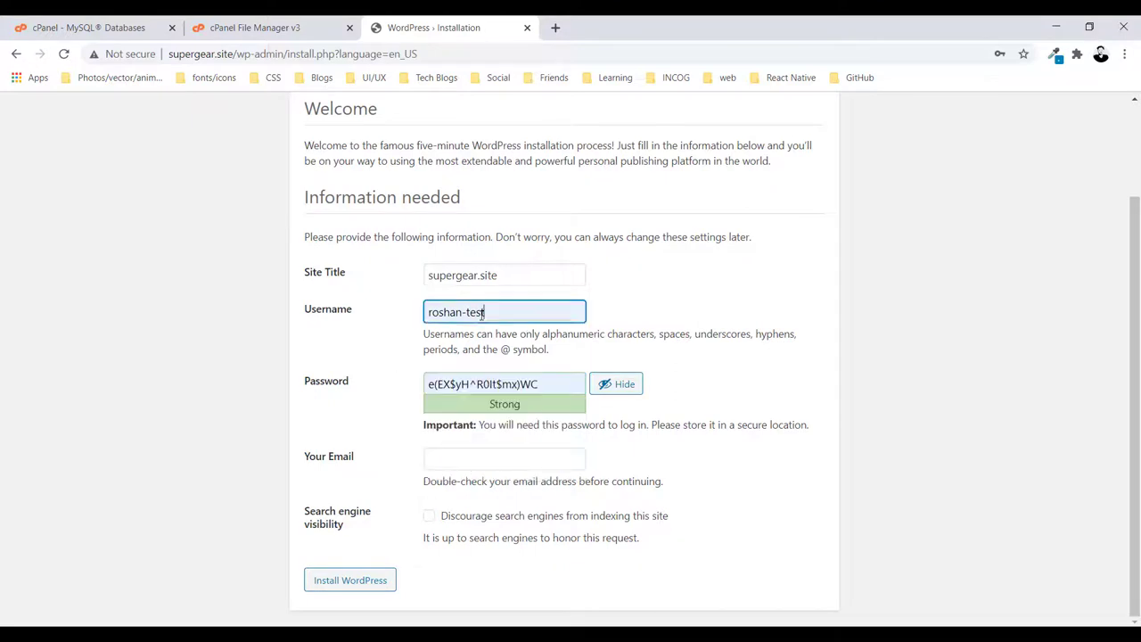
drag(486, 312, 410, 318)
key(Right)
Record the admin username and generated password in the notes
key(alt+Tab)
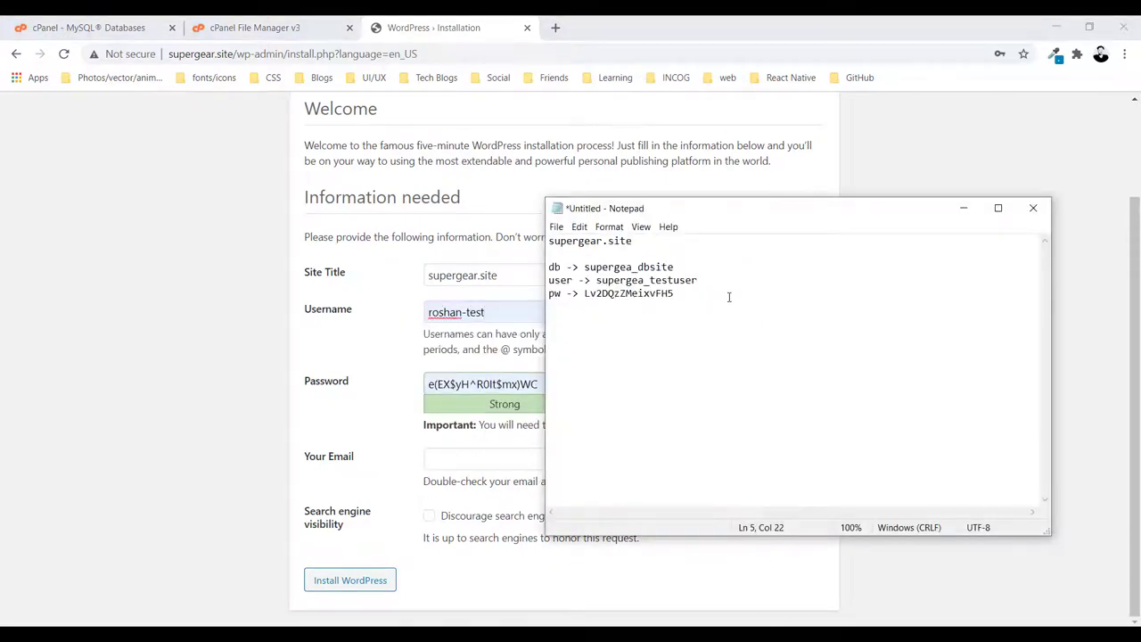
key(Return)
key(Return)
text(username -> roshan-test)
key(Return)
text(password ->)
key(ctrl+v)
key(alt+Tab)
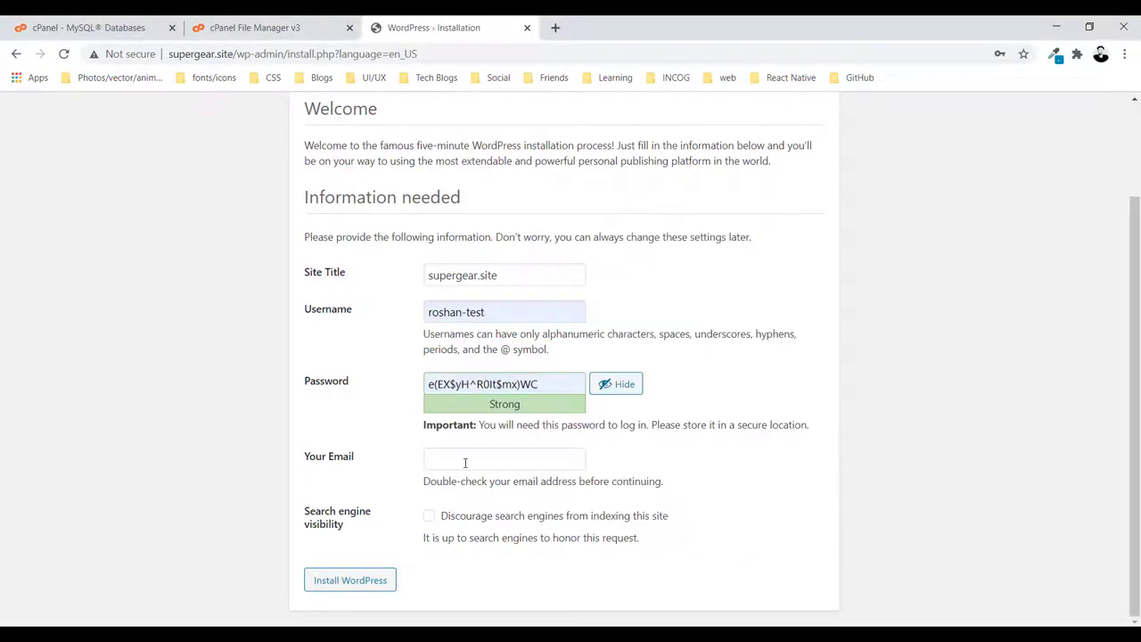
Fill in the admin e-mail, install WordPress, and go to the login page
click(465, 462)
click(471, 490)
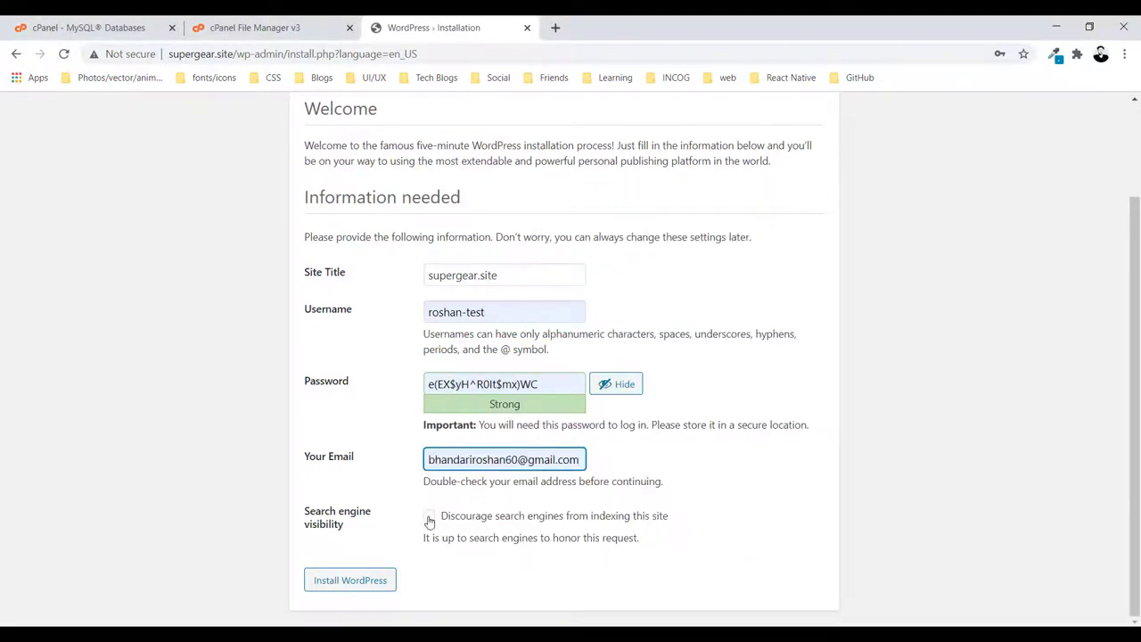
click(370, 583)
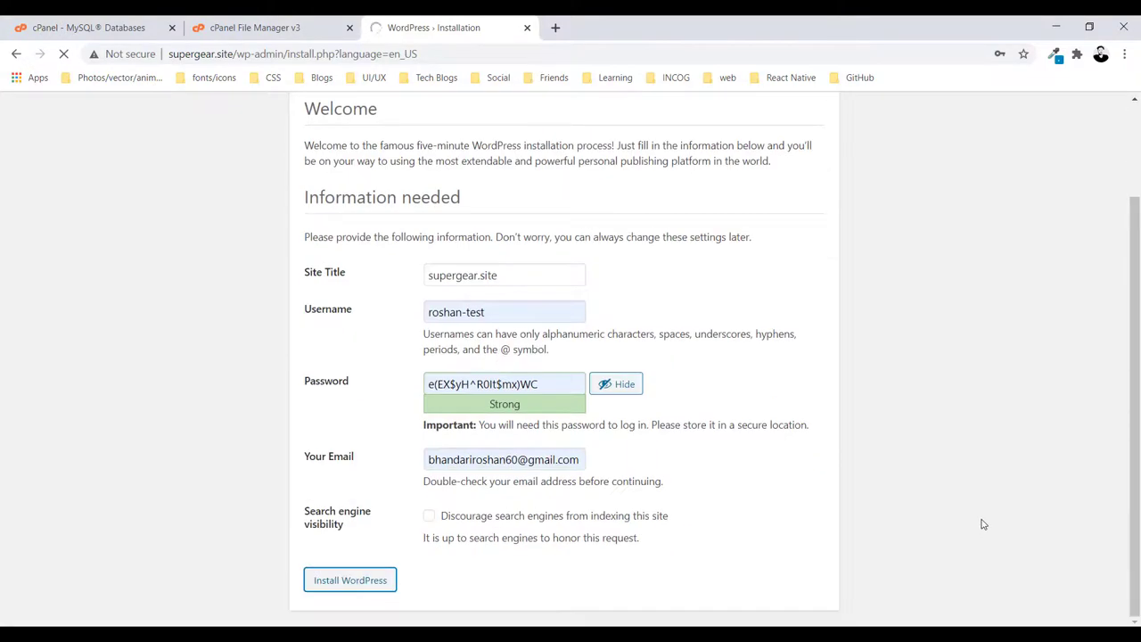
key(alt+Tab)
text(LOgin)
key(alt+Tab)
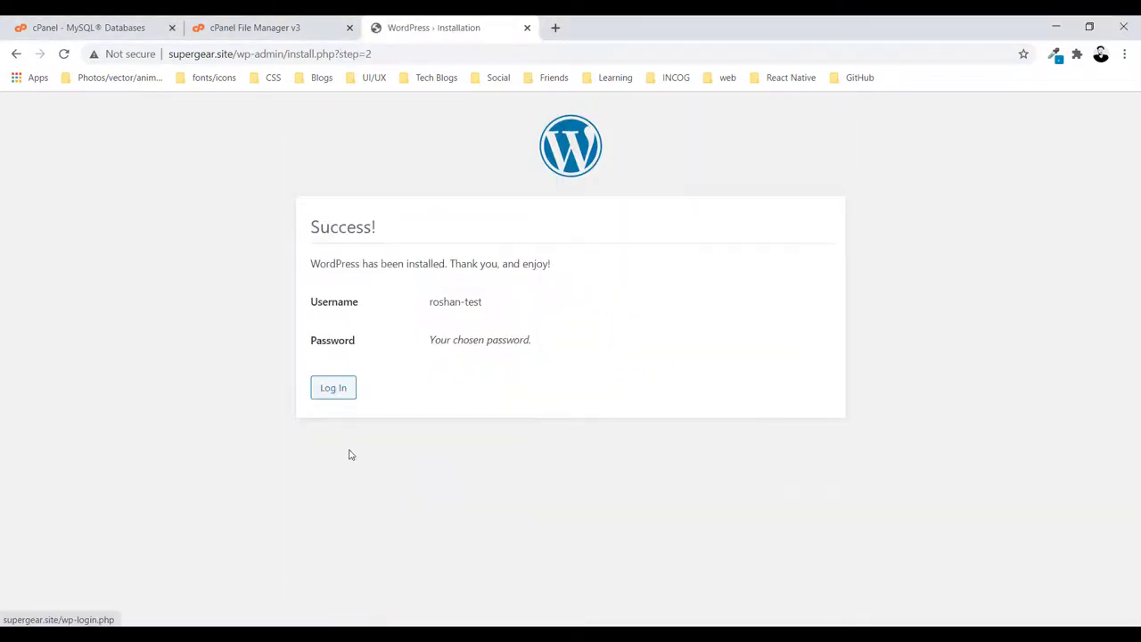
click(349, 398)
Tick Remember Me and log in to the supergear.site Dashboard running WordPress 5.5.3
click(476, 411)
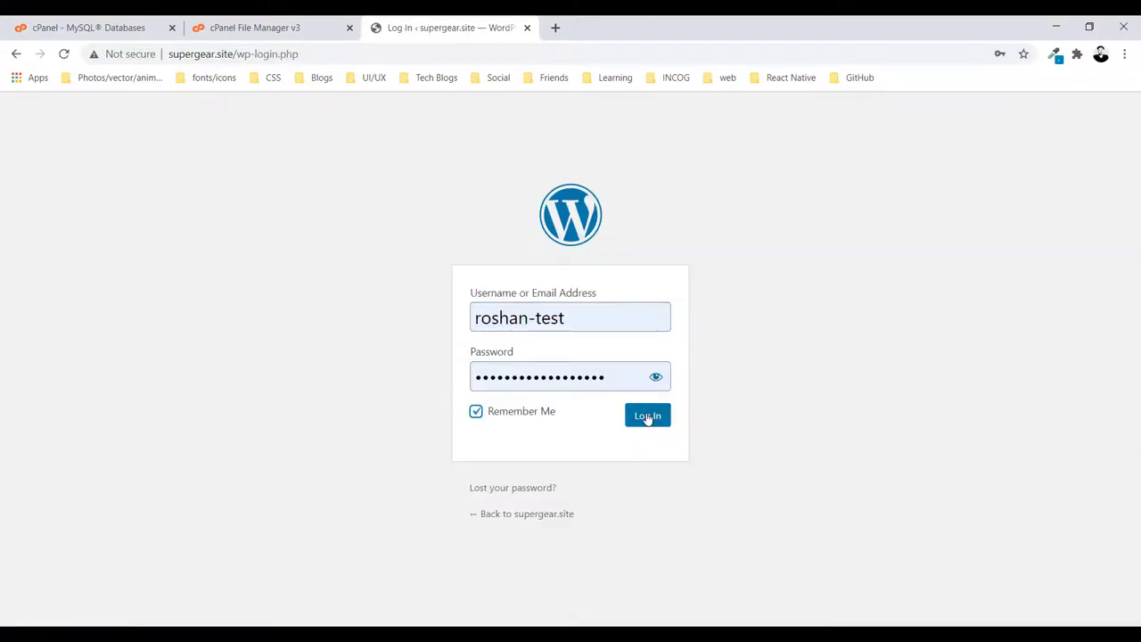
click(648, 416)
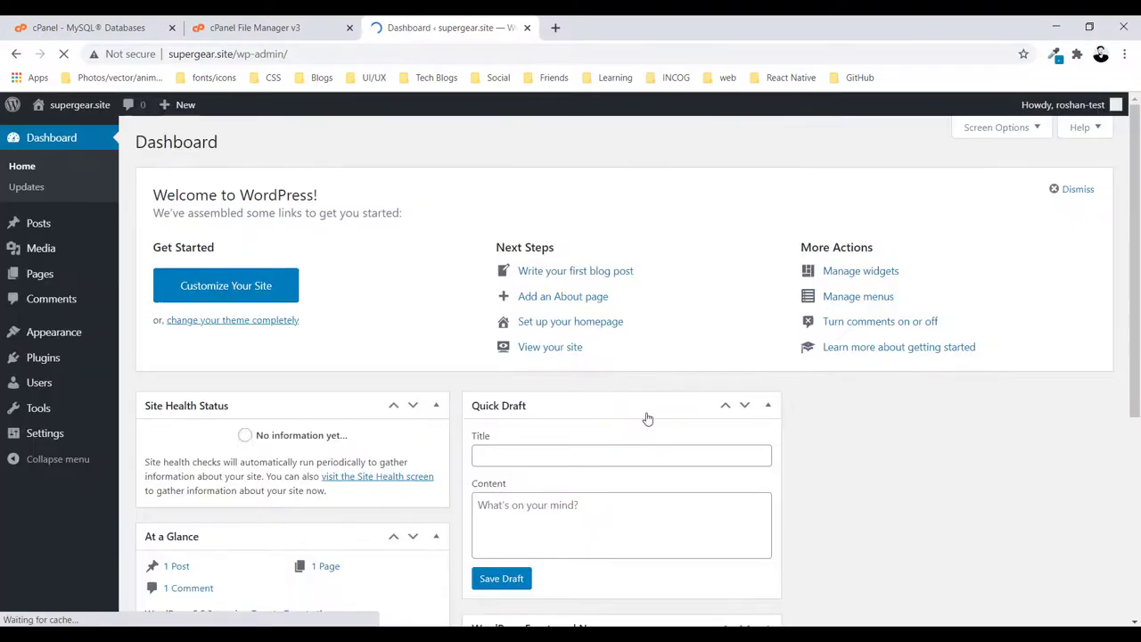
scroll(553, 403, down, 1)
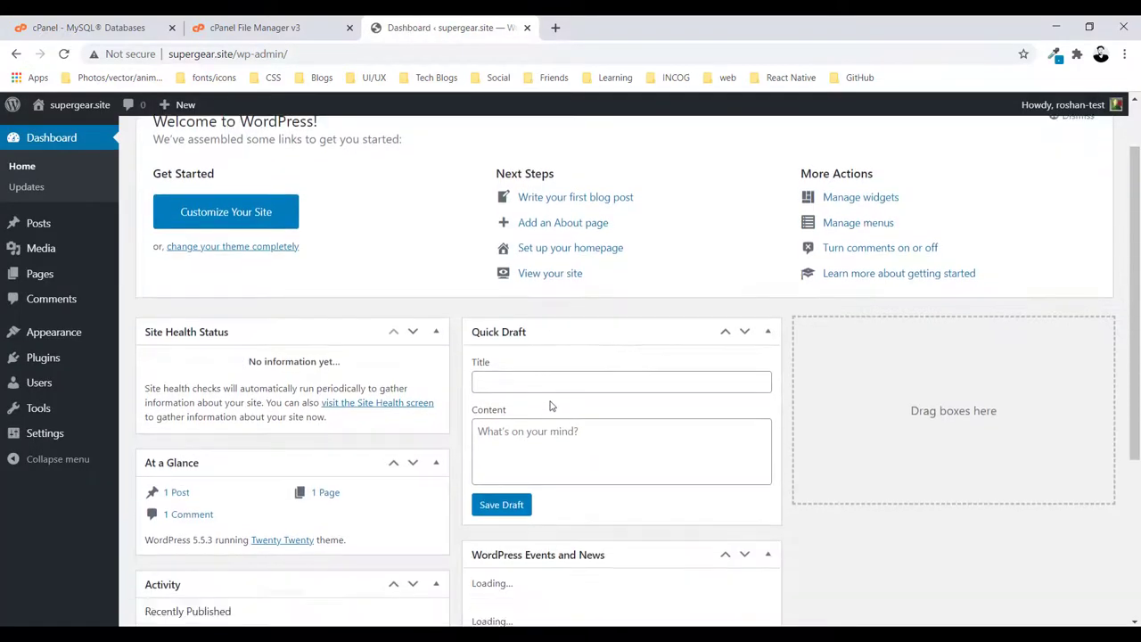
scroll(556, 403, up, 1)
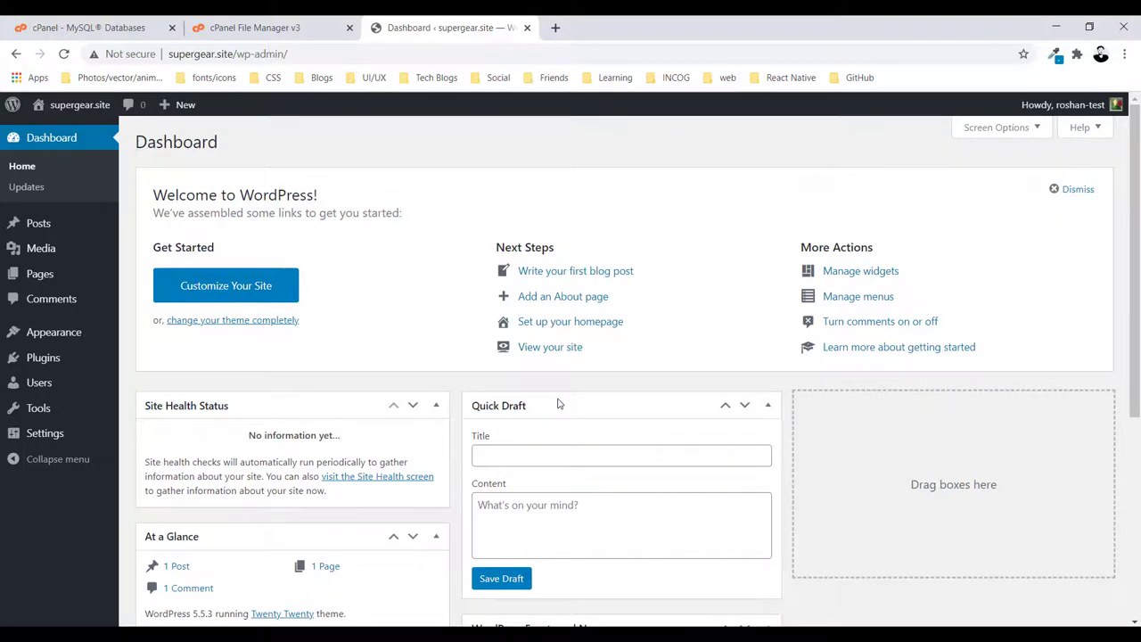
click(212, 287)
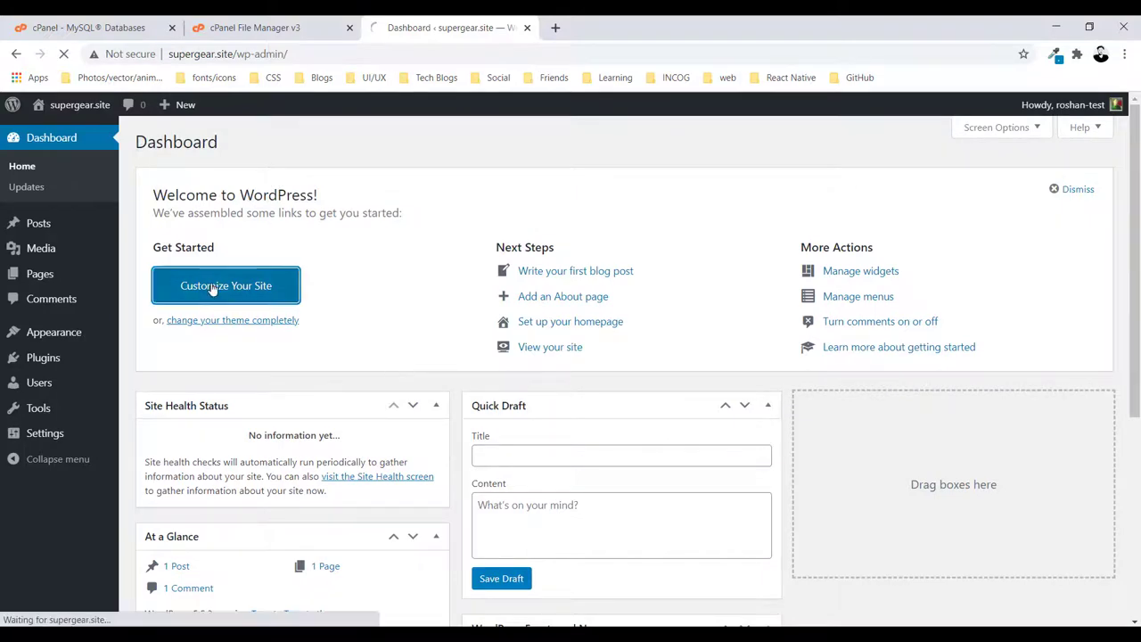
Load supergear.site in a new tab and compare its live homepage with the Customizer
click(554, 28)
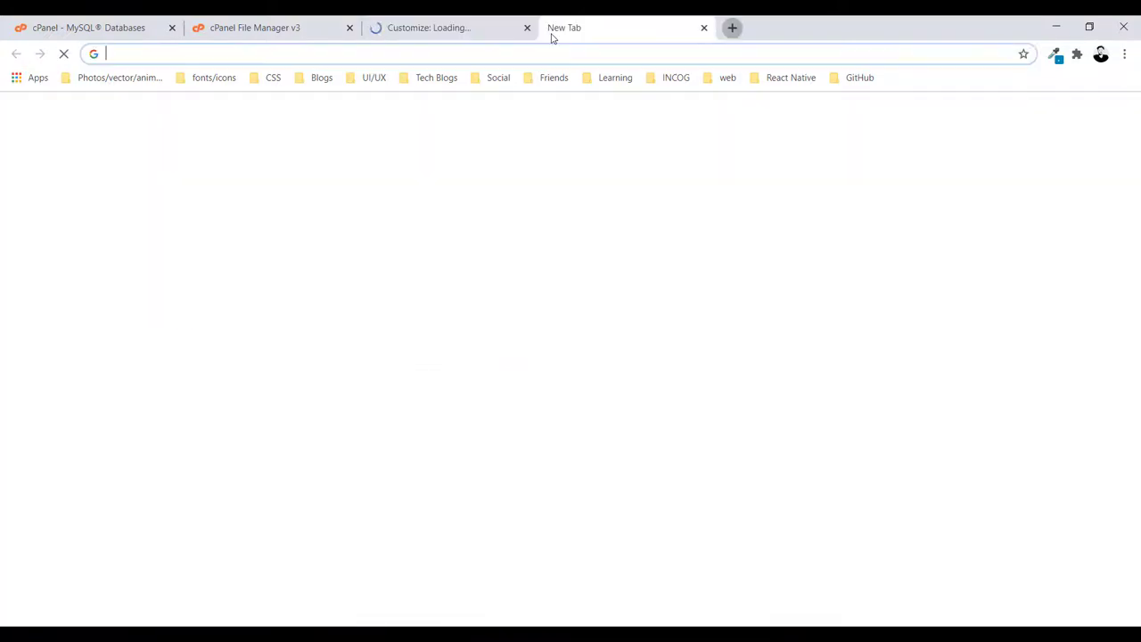
text(super)
key(Return)
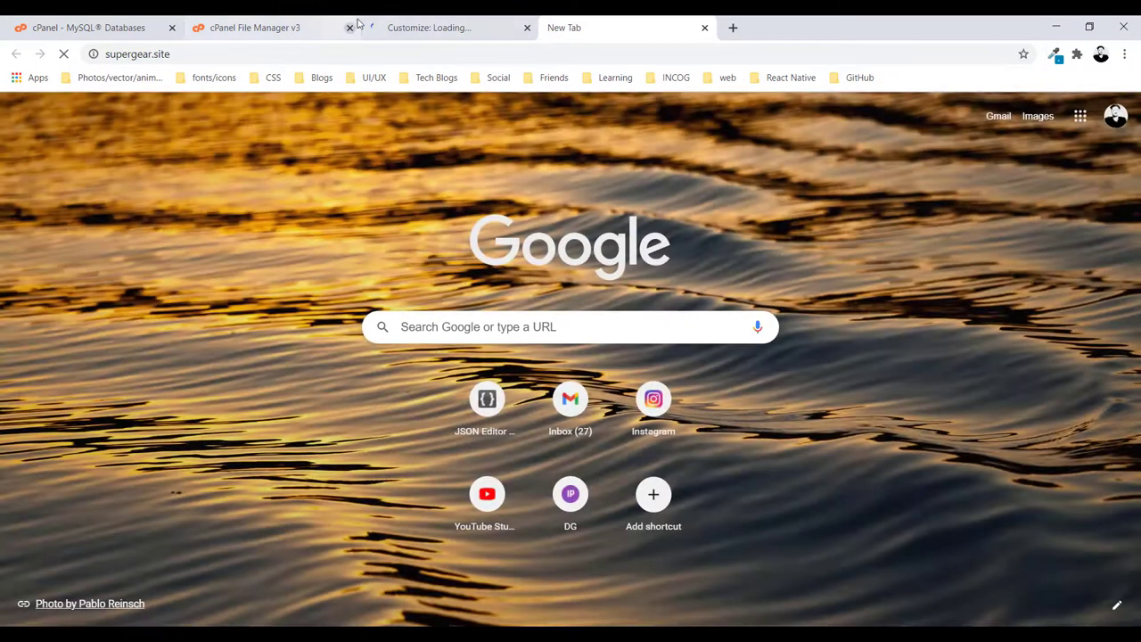
click(423, 28)
click(664, 27)
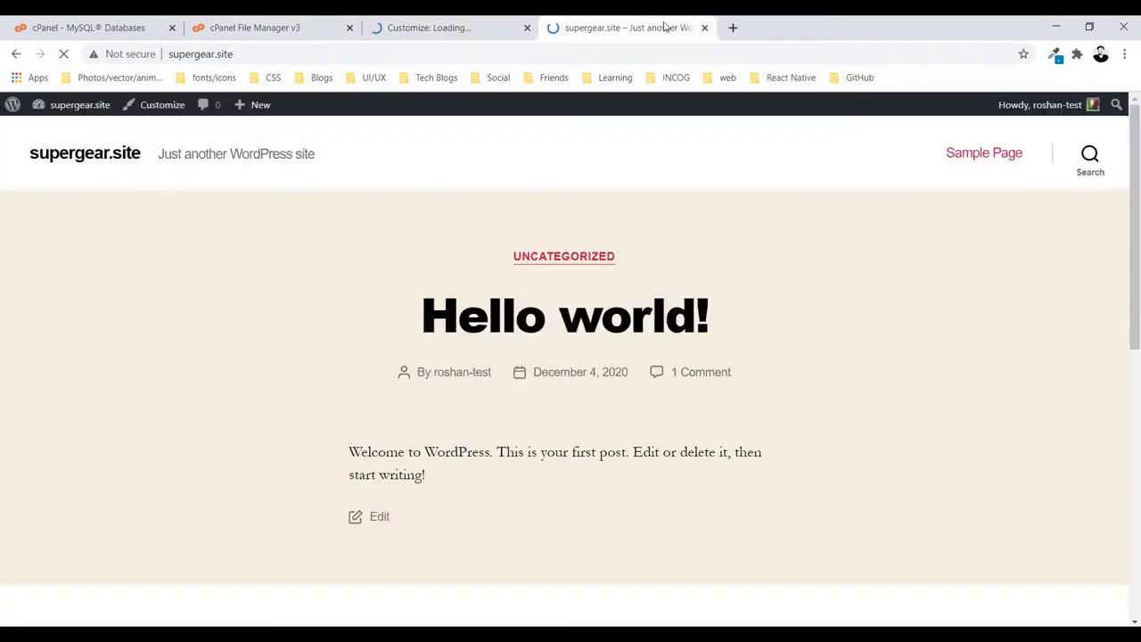
scroll(634, 364, down, 6)
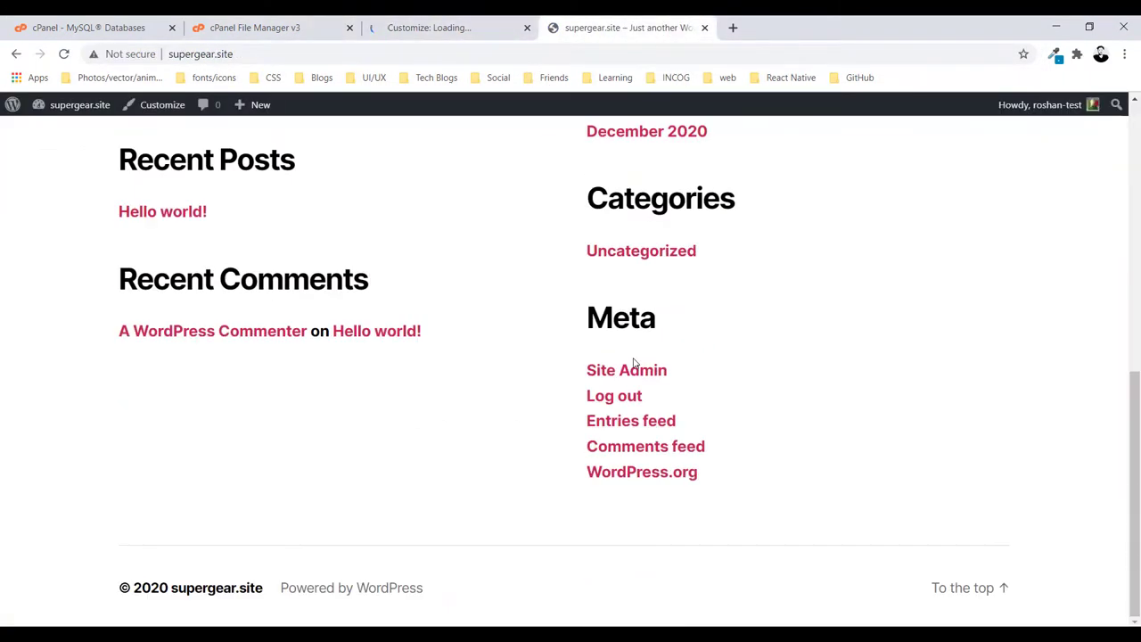
scroll(631, 348, up, 6)
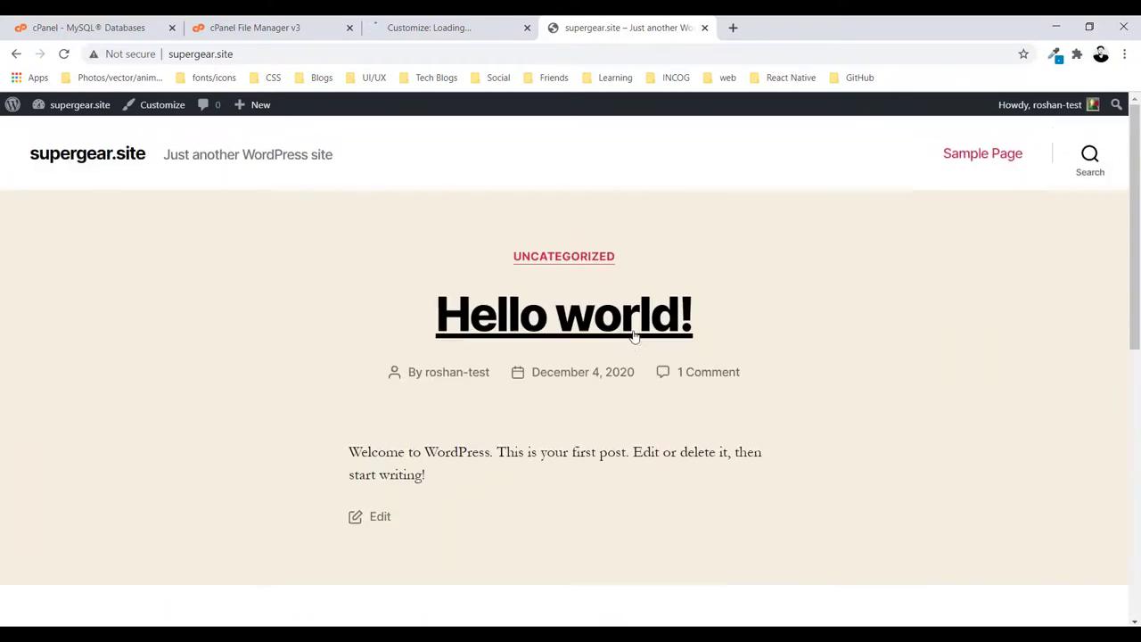
click(465, 20)
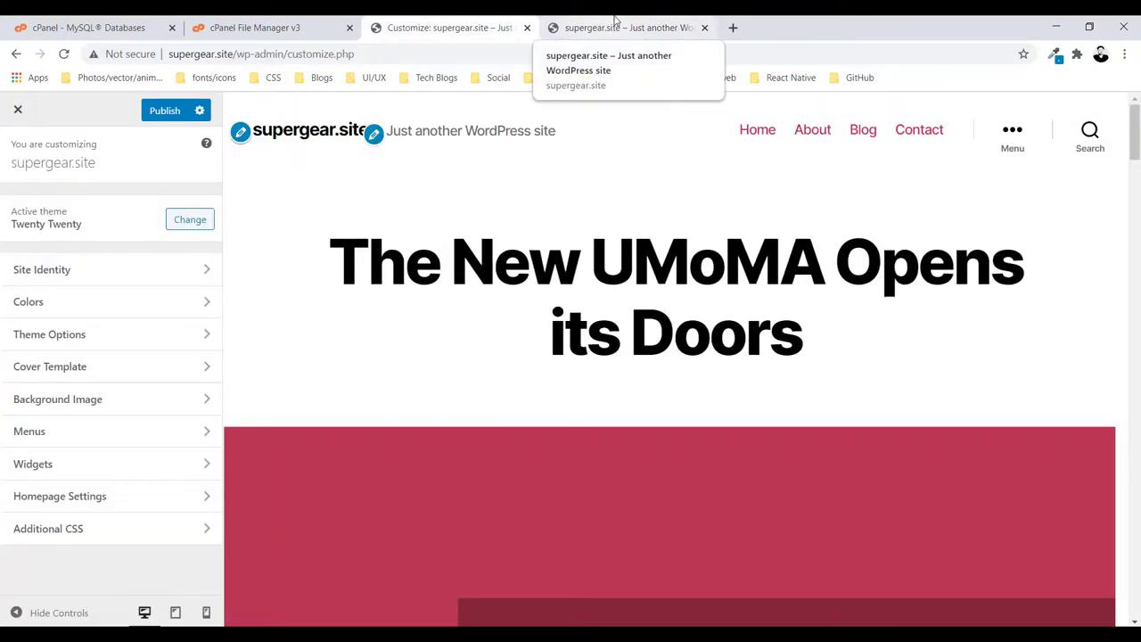
click(615, 22)
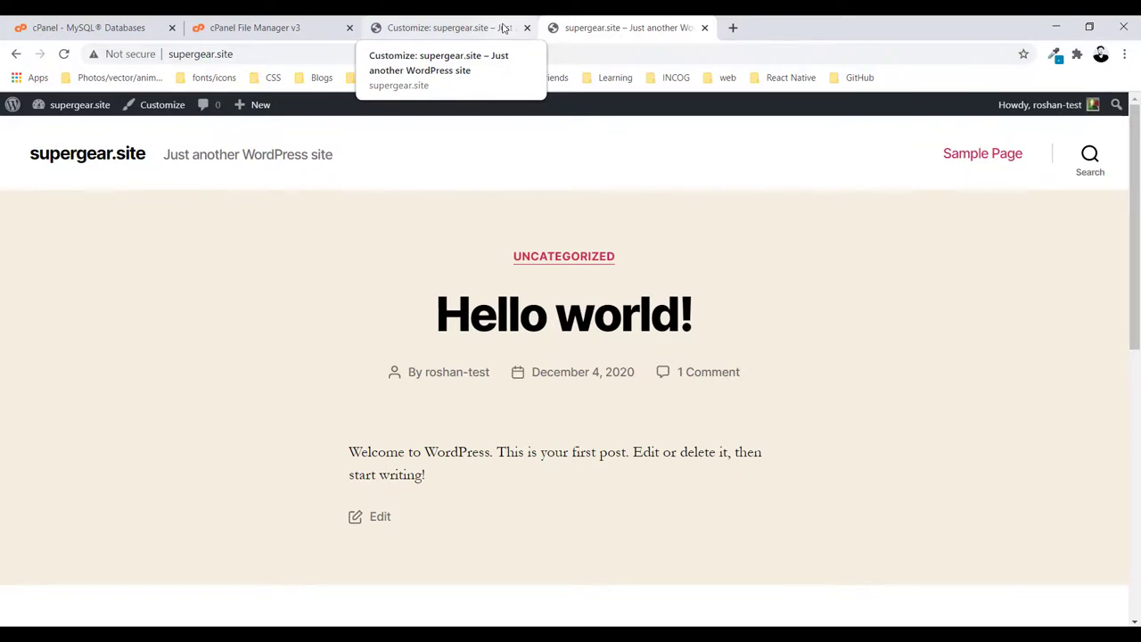